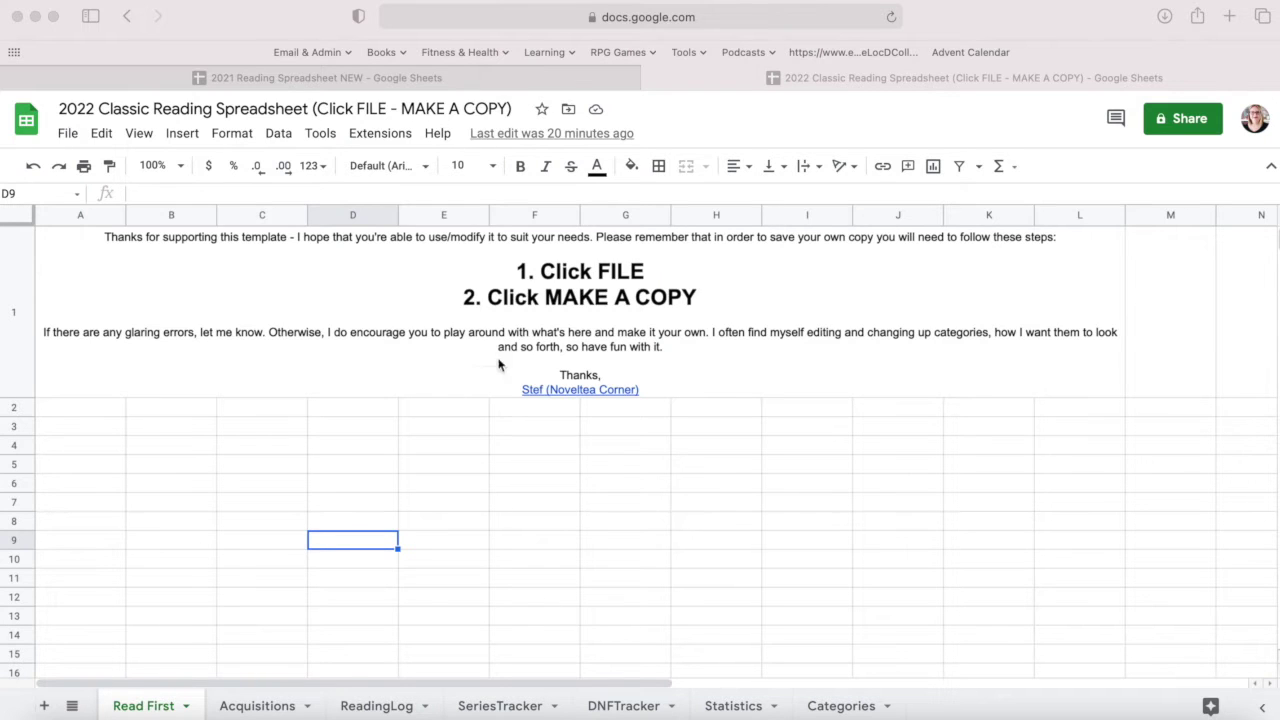
Review the Read First sheet's copying instructions, the file commands for making a copy, and the author's channel link preview.
click(66, 133)
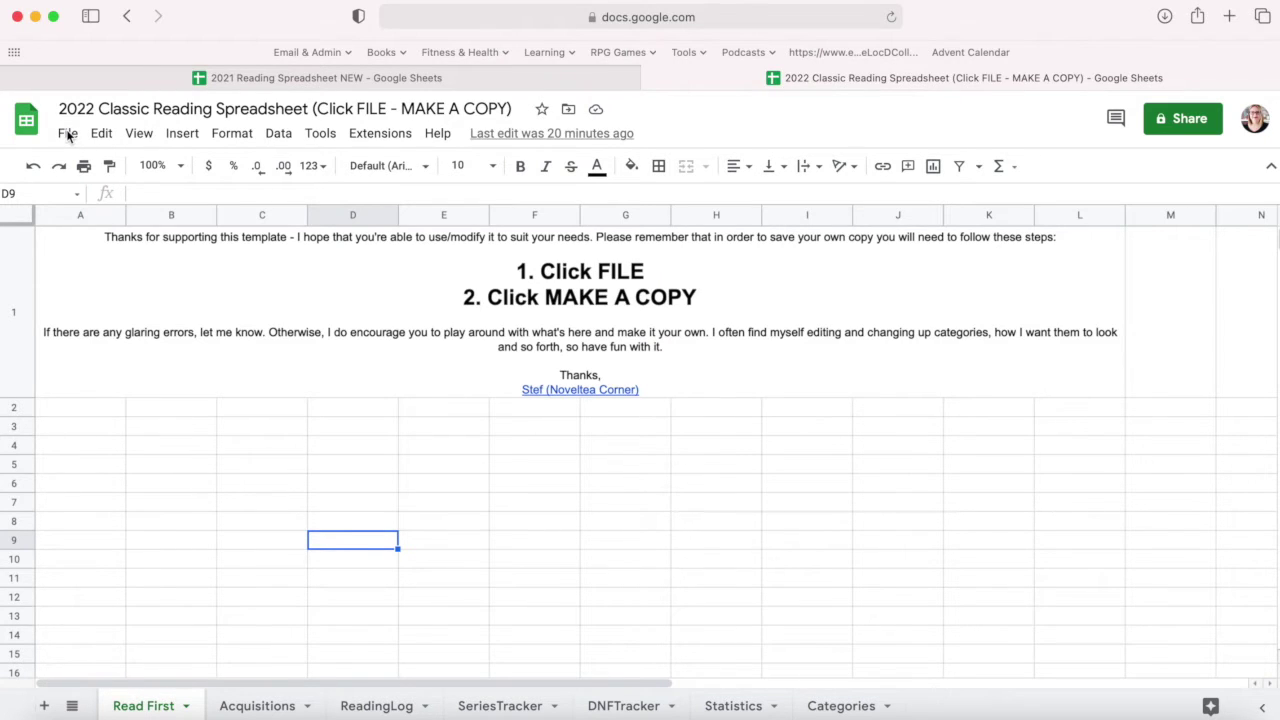
click(67, 134)
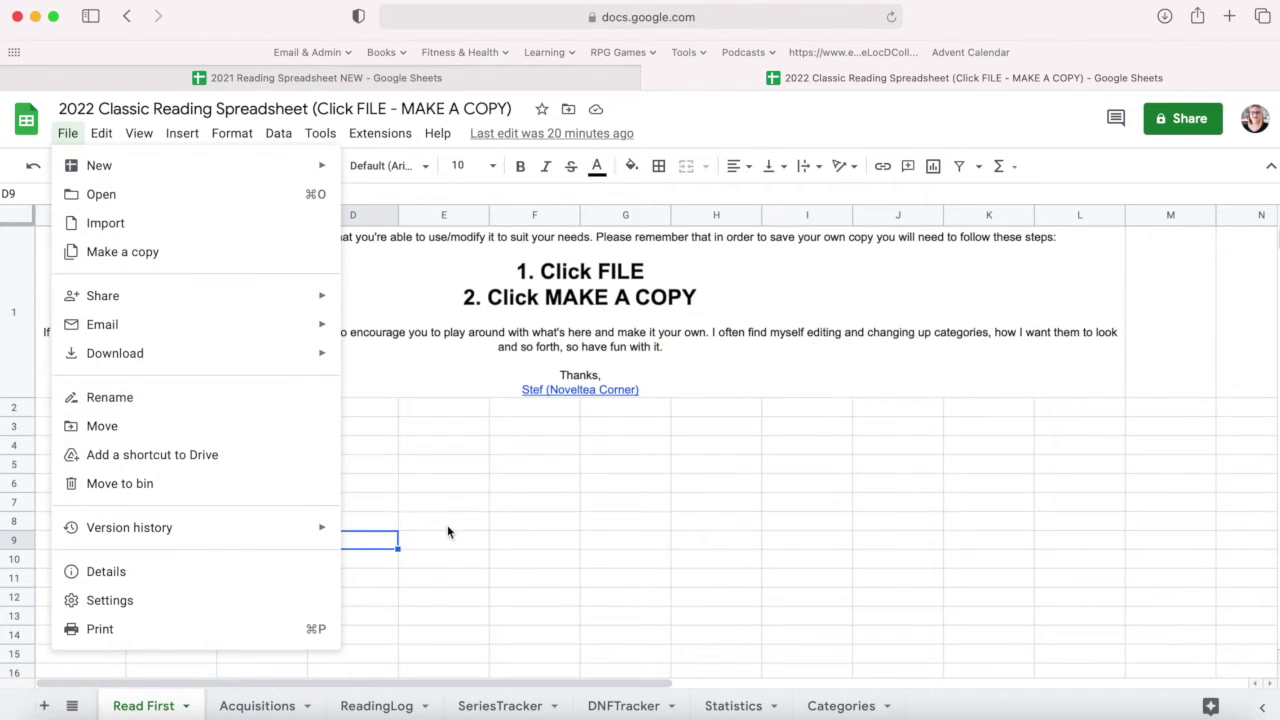
click(610, 578)
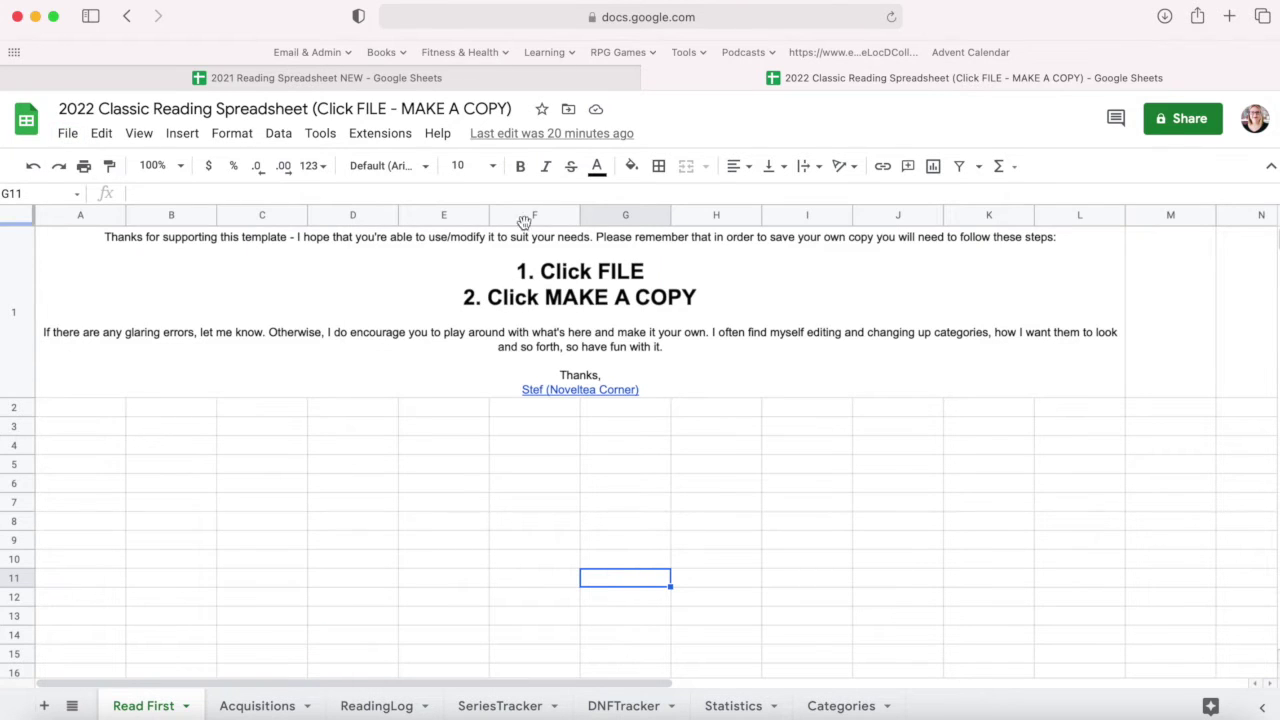
mouse_move(266, 418)
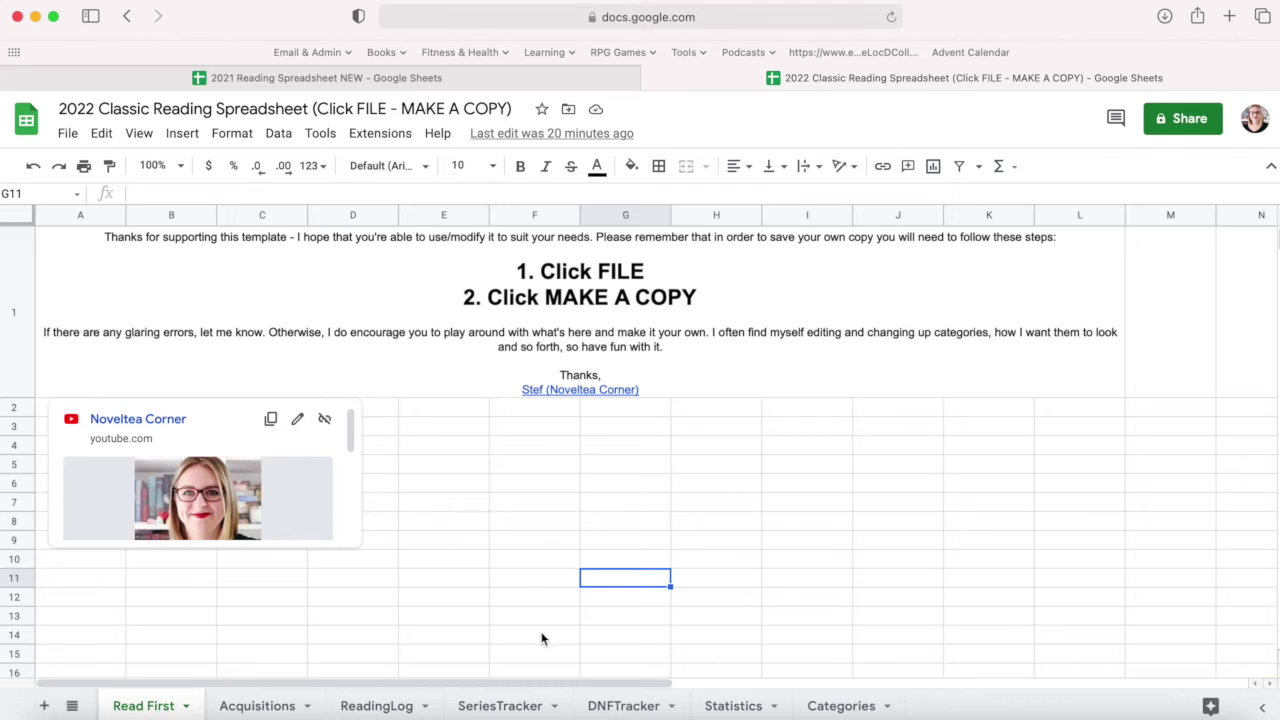
click(514, 528)
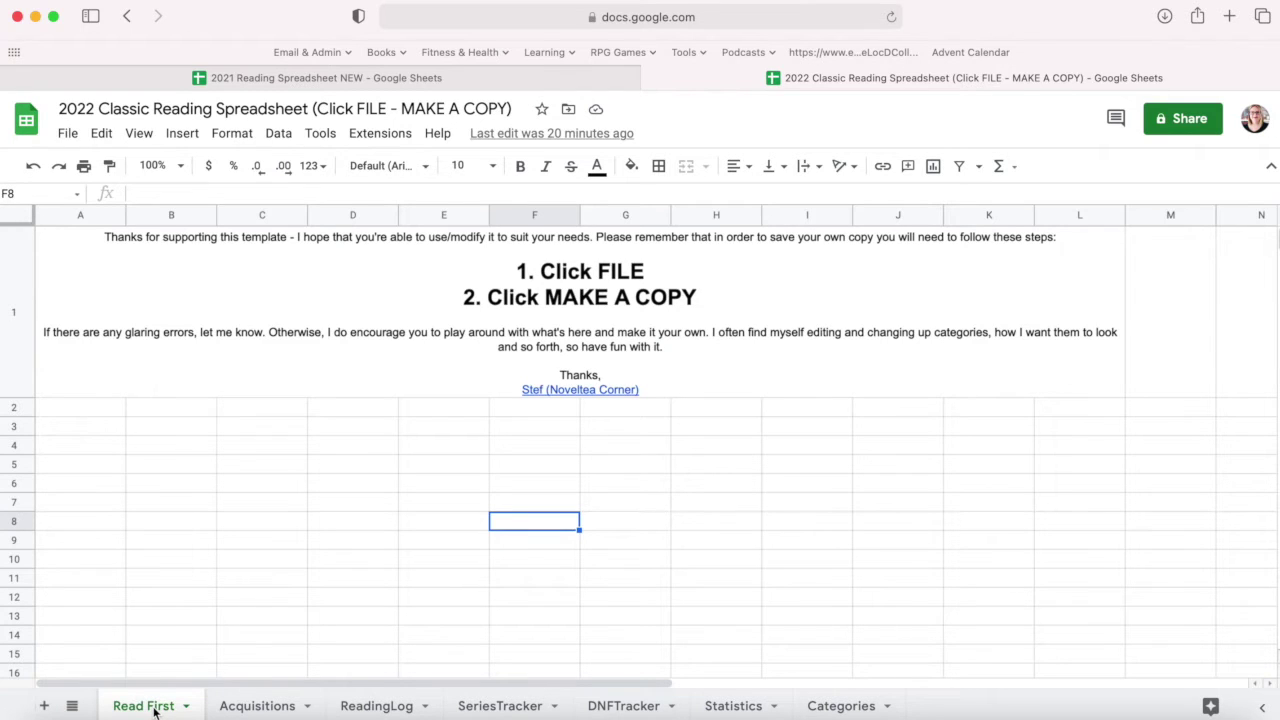
On the Acquisitions sheet, examine the row 2 choices for Publisher, Age and Format, plus the Audio Narrator column.
click(250, 706)
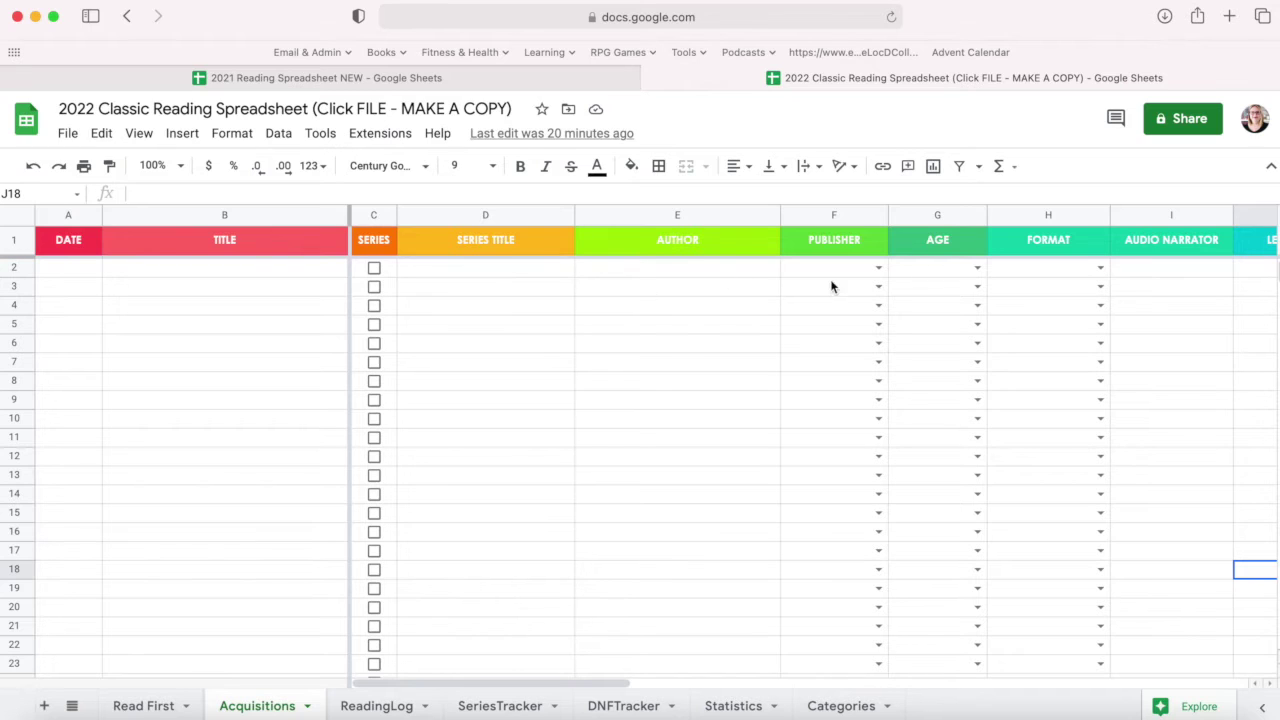
click(877, 267)
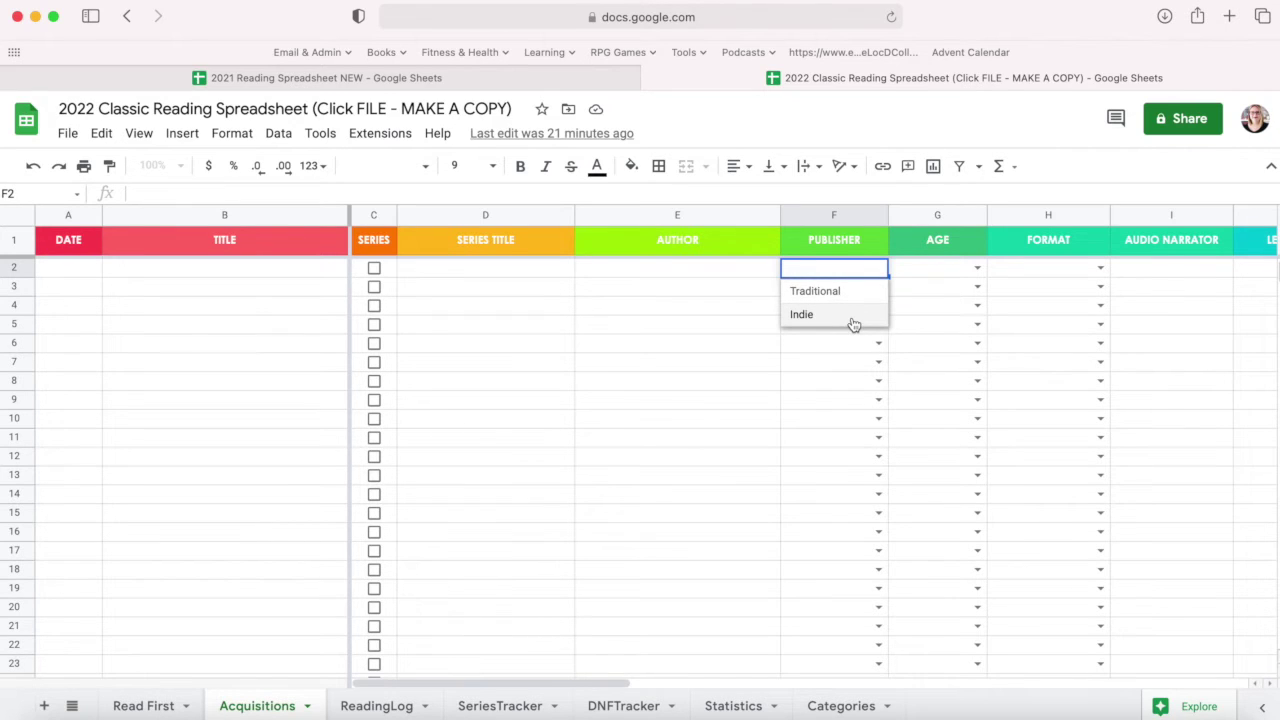
click(977, 269)
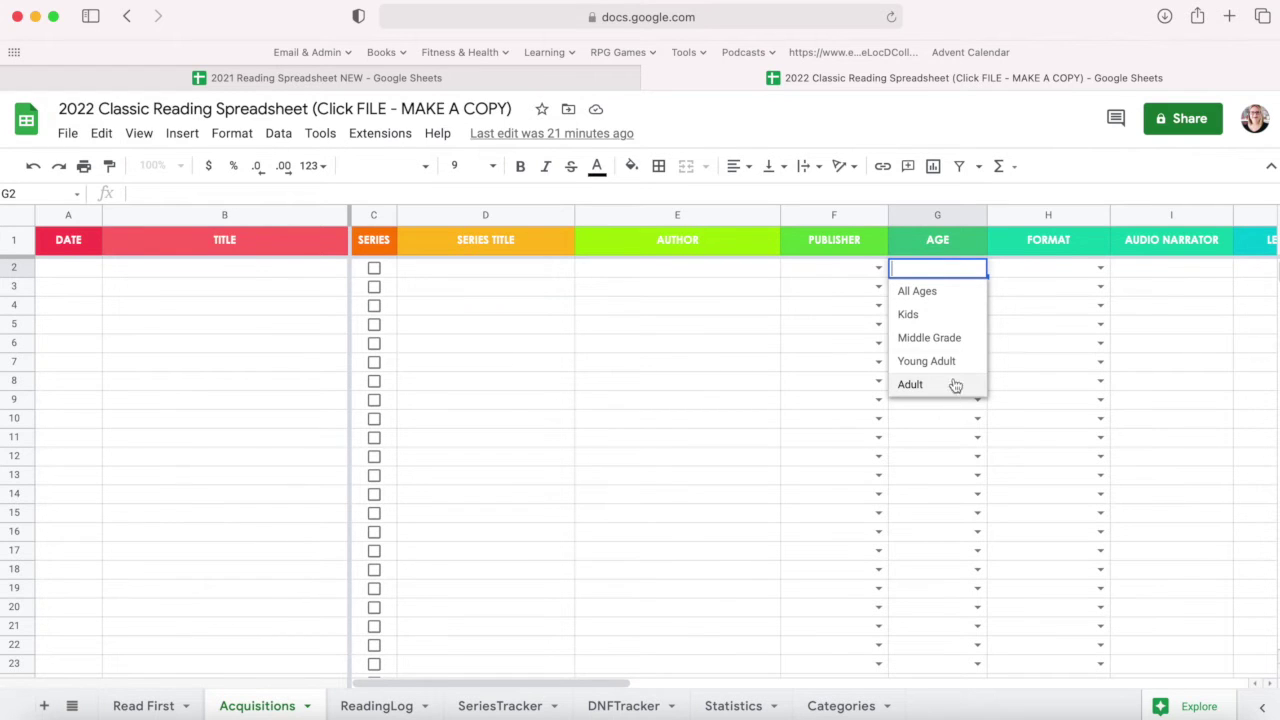
click(1100, 267)
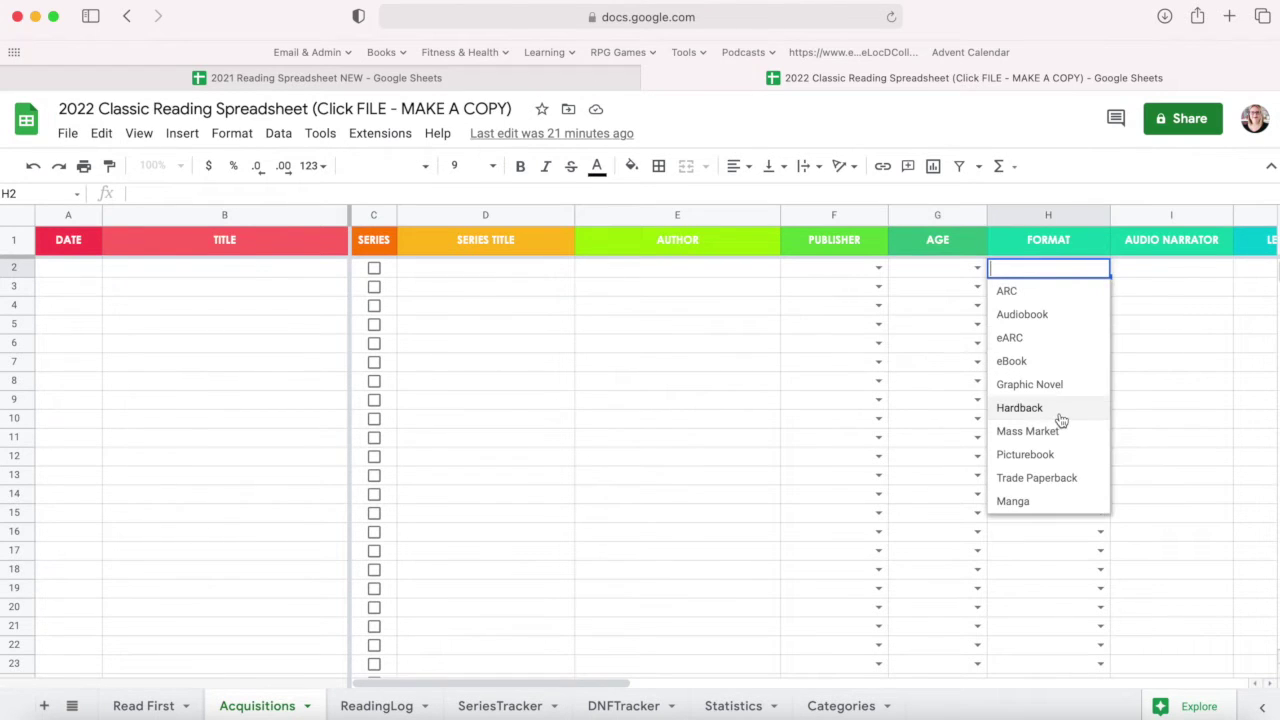
click(1188, 272)
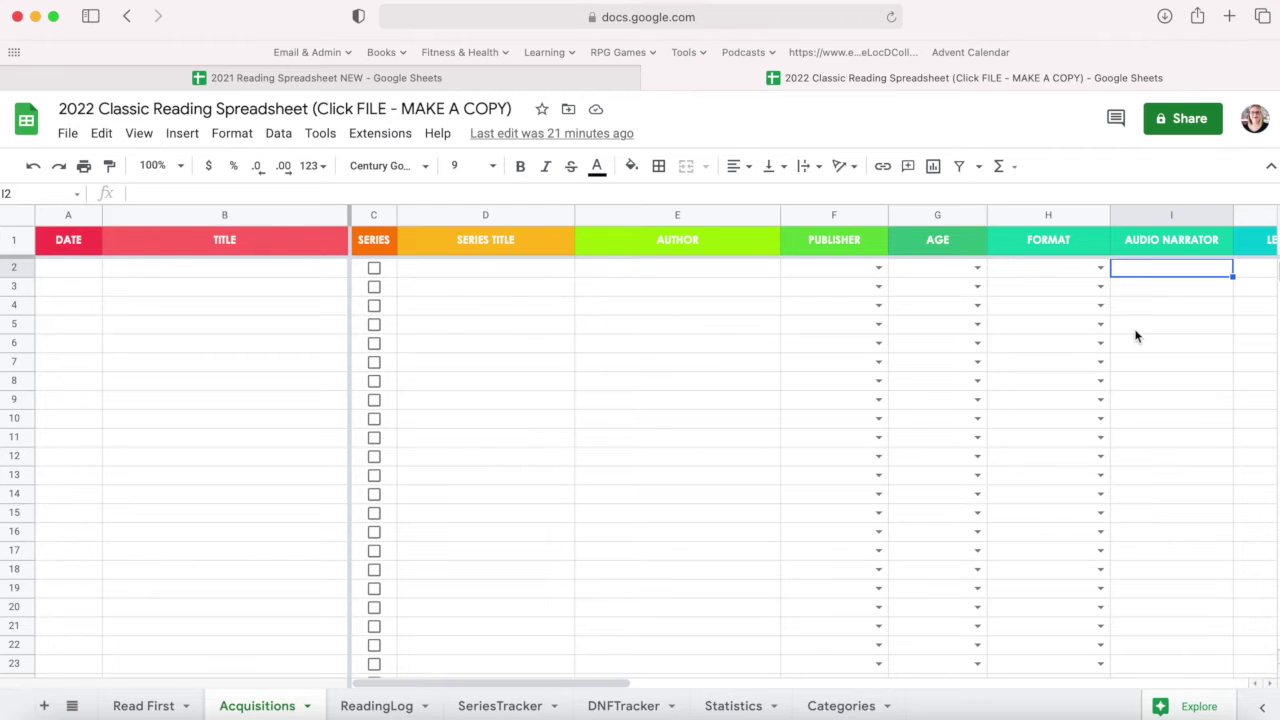
Examine the Acquisitions sheet's Location, Acquired, New/Used and Status choices in row 2, along with the Cost column.
scroll(1135, 336, right, 10)
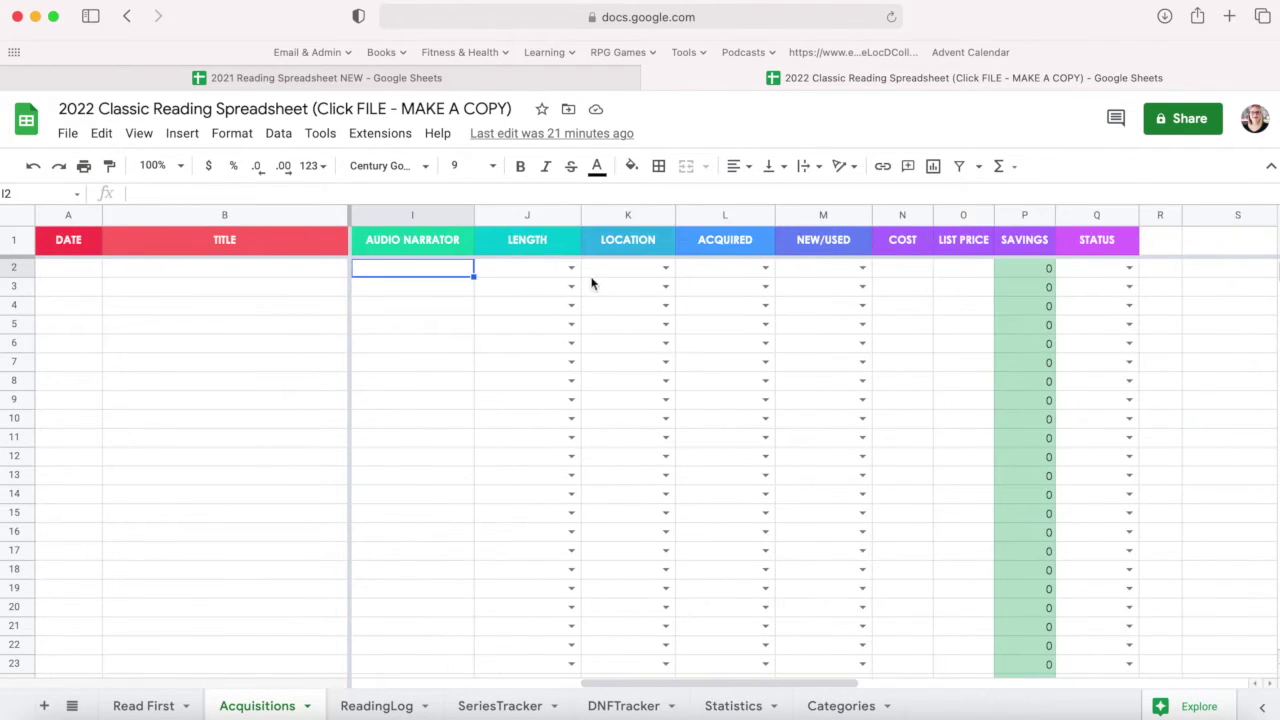
click(666, 268)
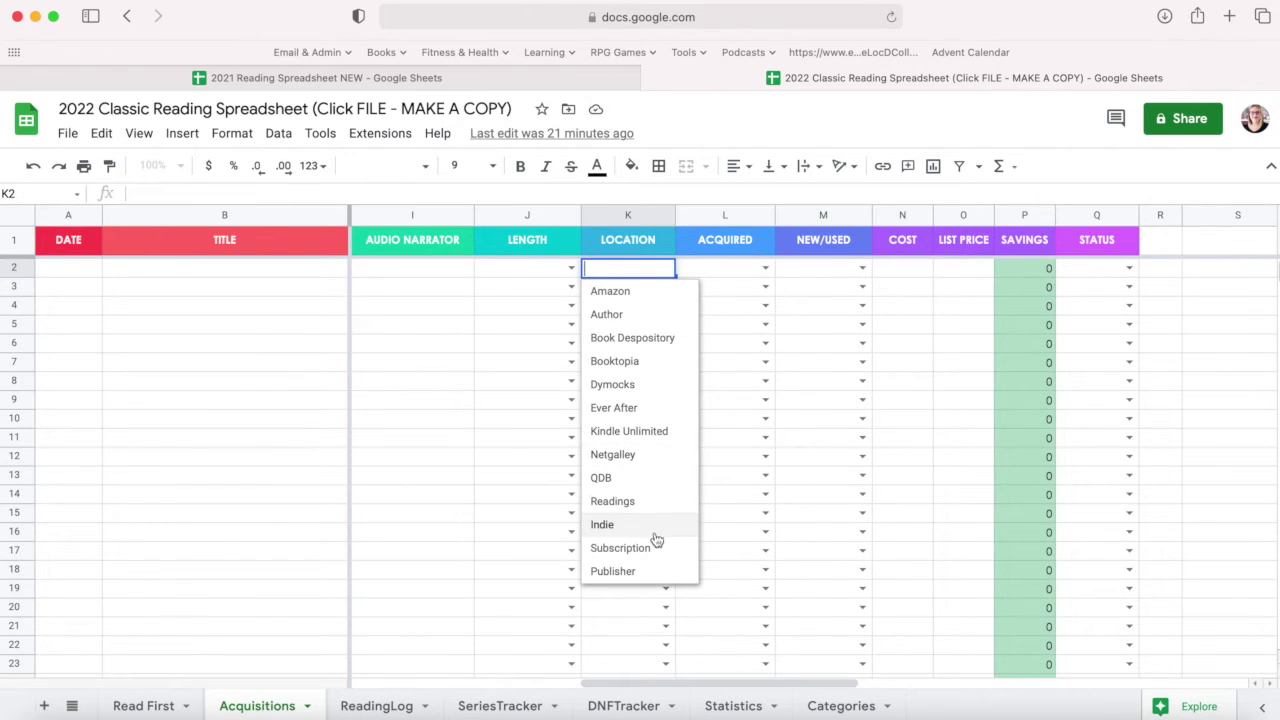
click(764, 269)
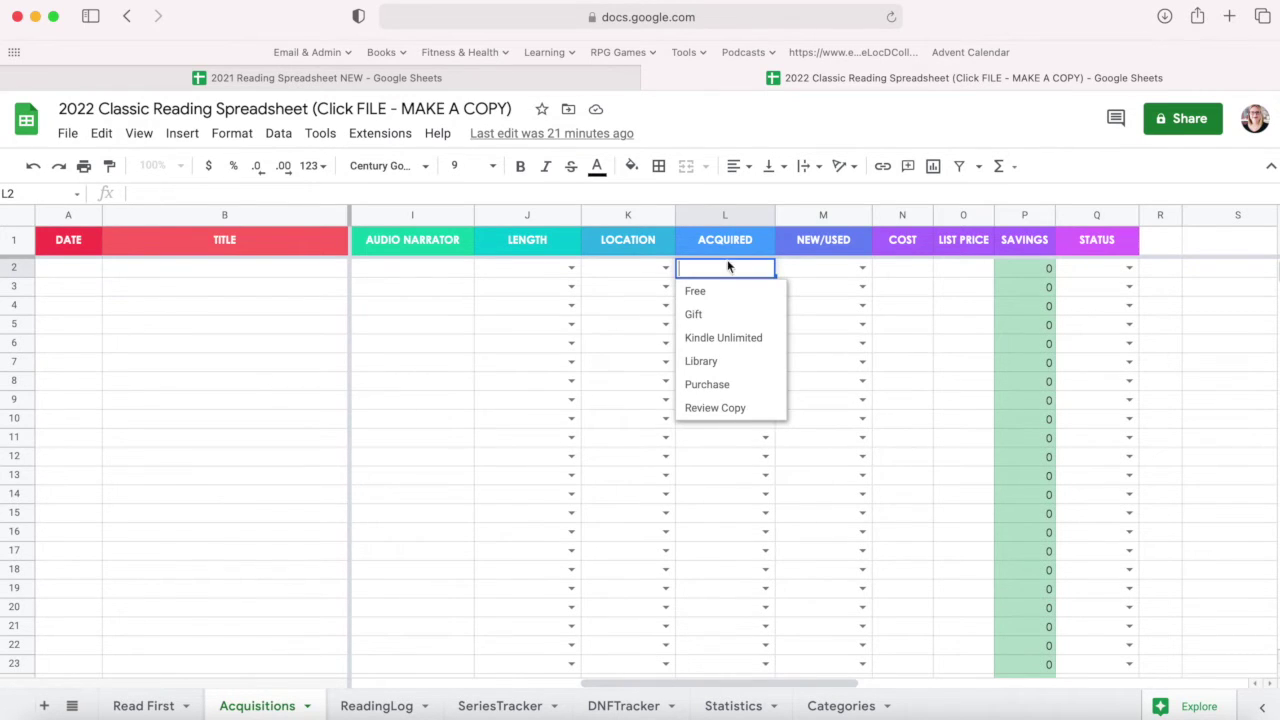
click(861, 268)
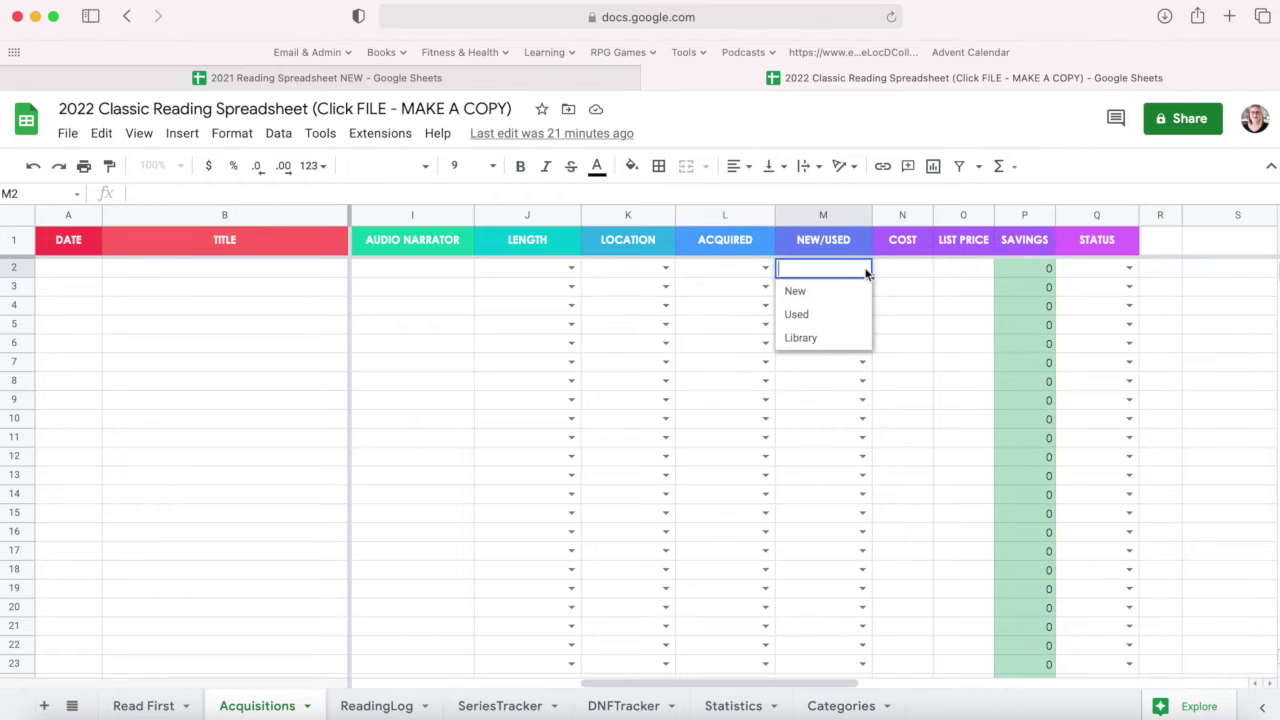
click(926, 272)
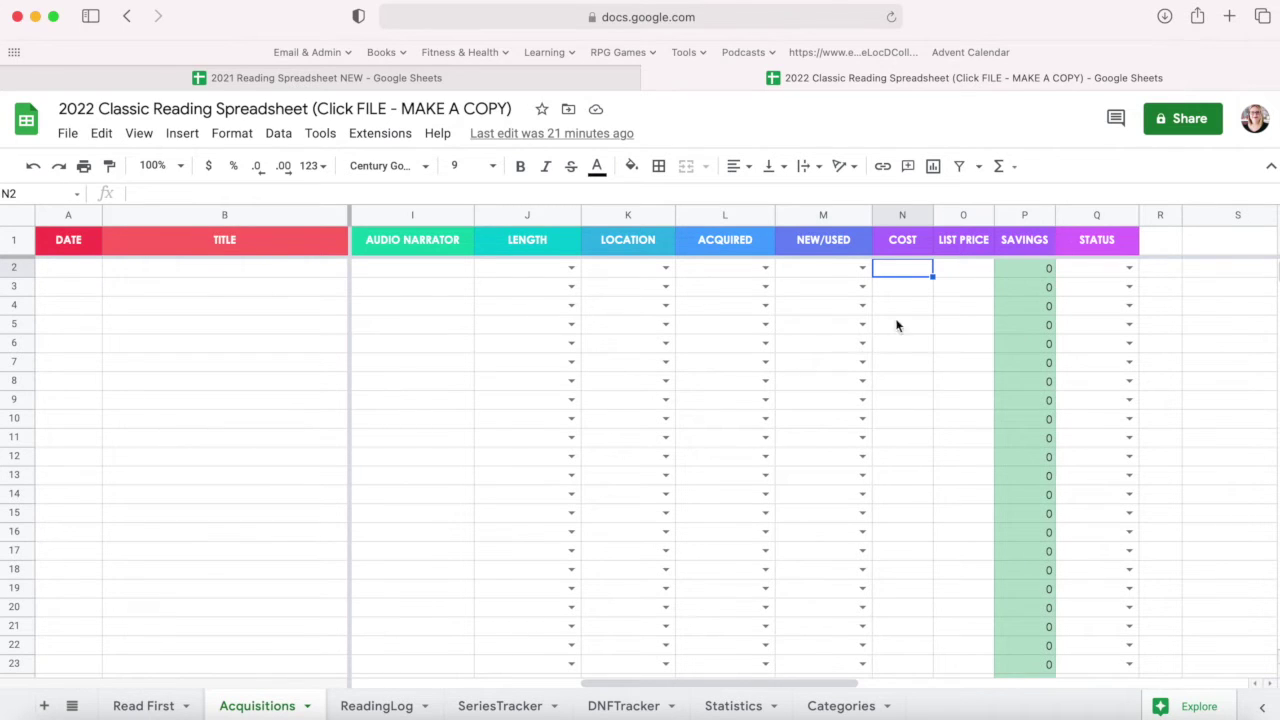
click(1130, 268)
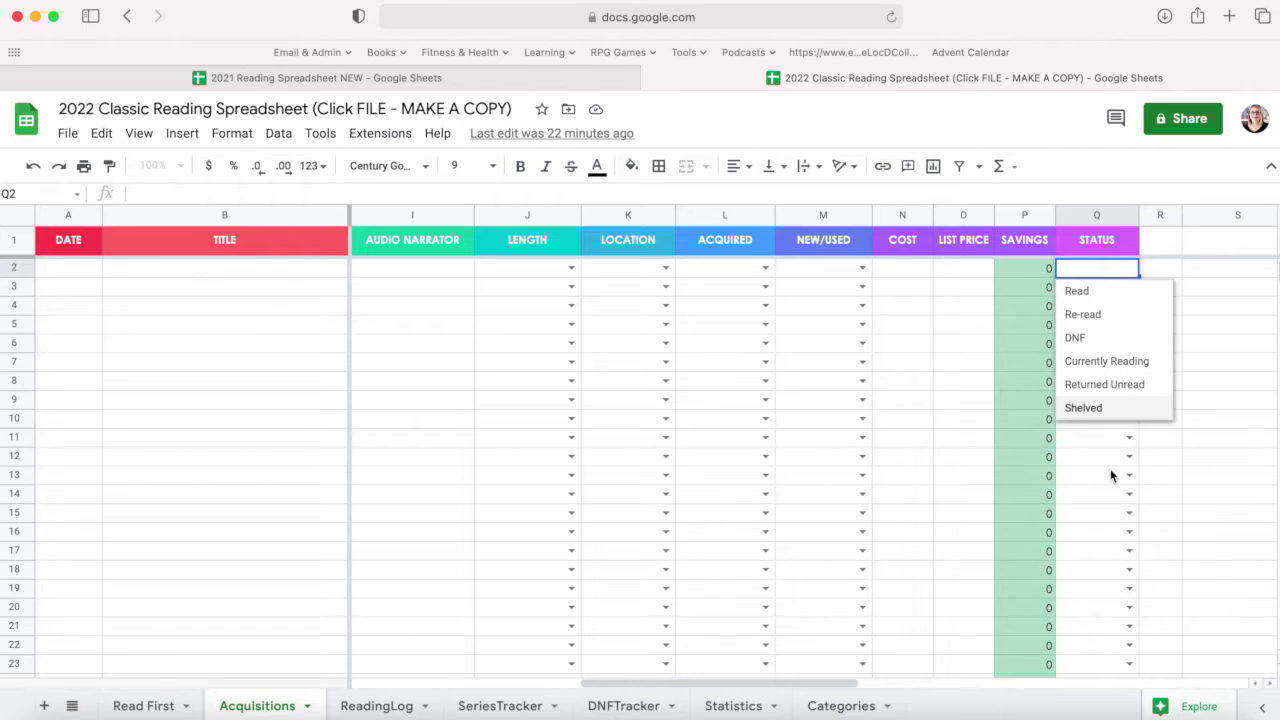
On the ReadingLog sheet, examine the Month choices and the date and Book Title columns.
click(376, 705)
scroll(490, 580, left, 10)
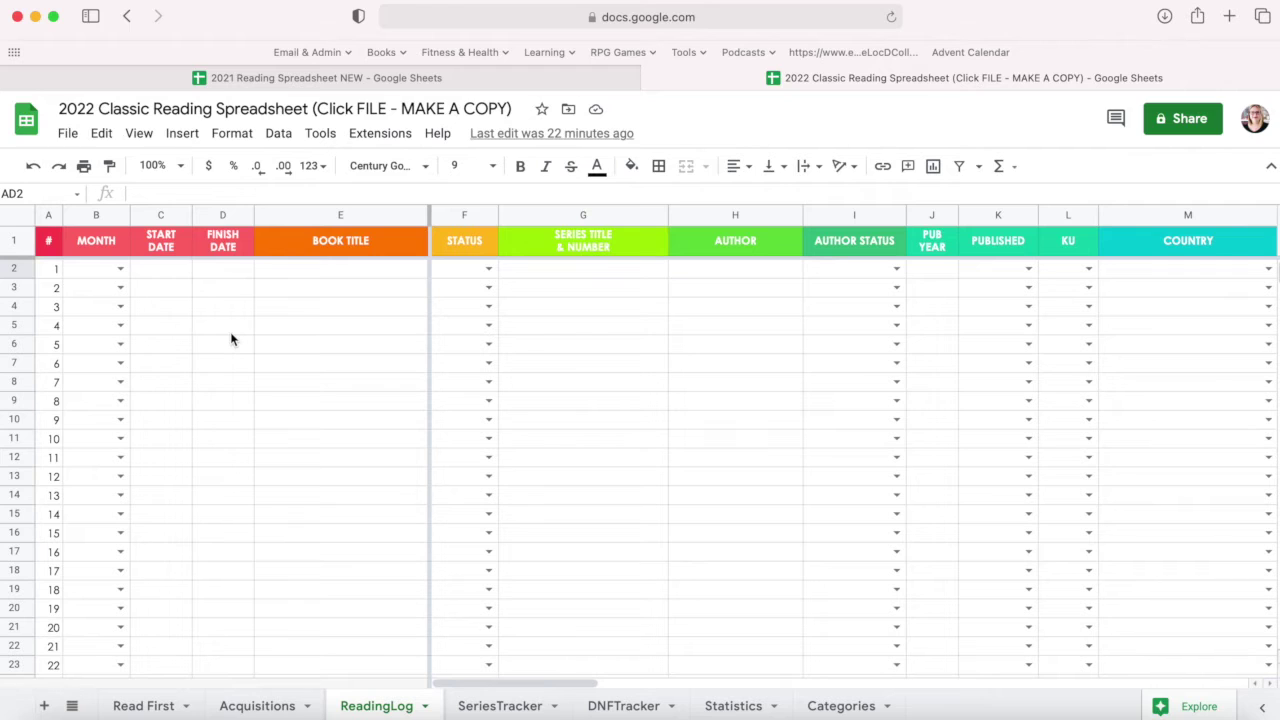
click(119, 269)
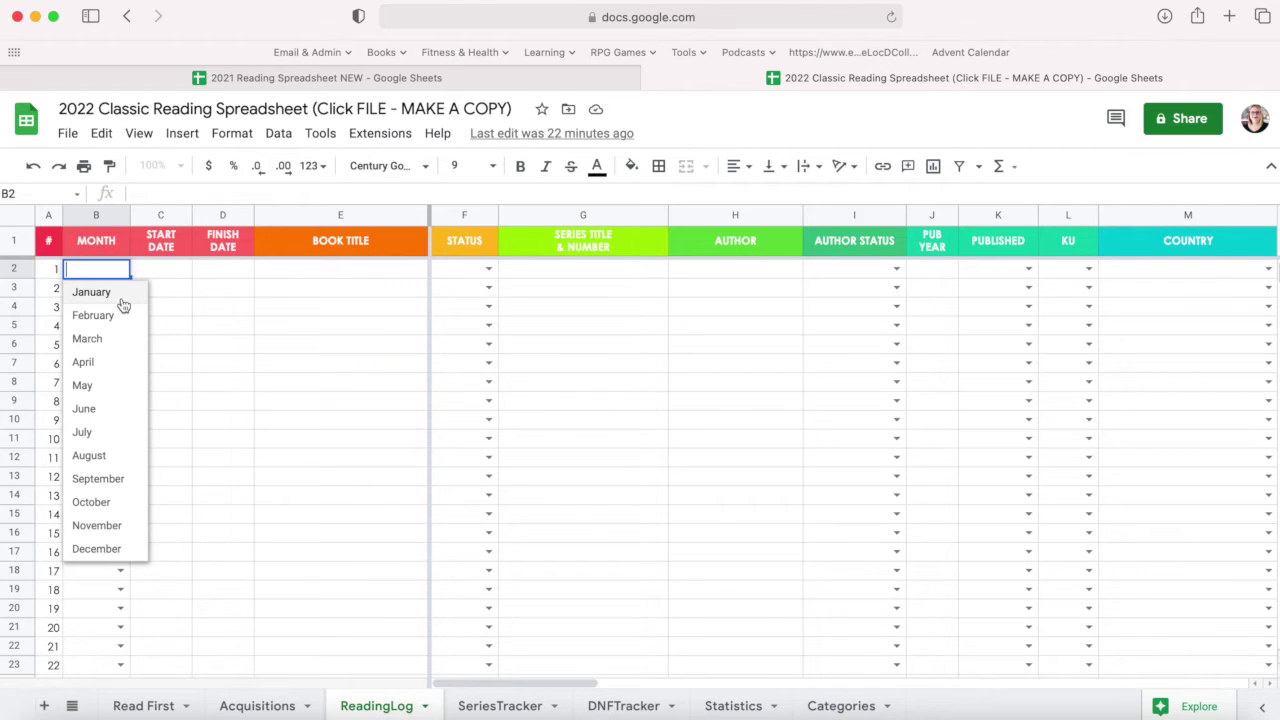
click(210, 288)
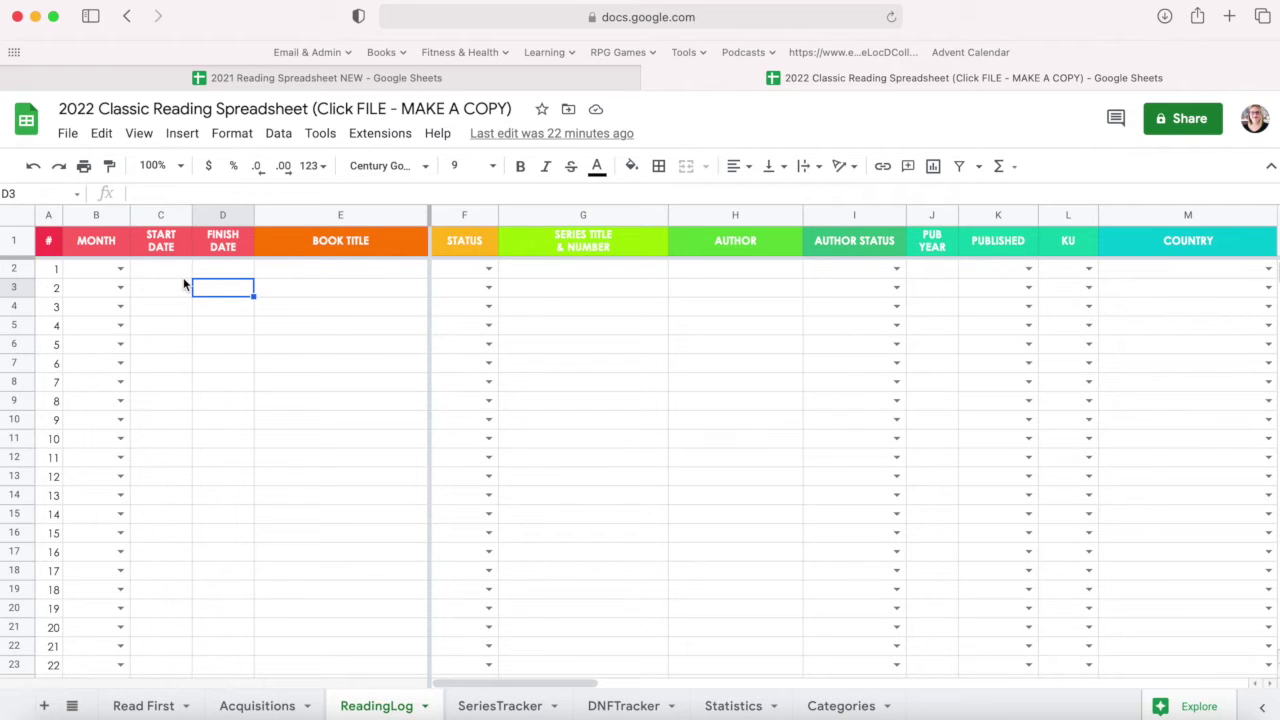
click(300, 276)
Look through the ReadingLog Status choices in row 2 down to Shelved, and check the Series Title & Number column.
click(488, 270)
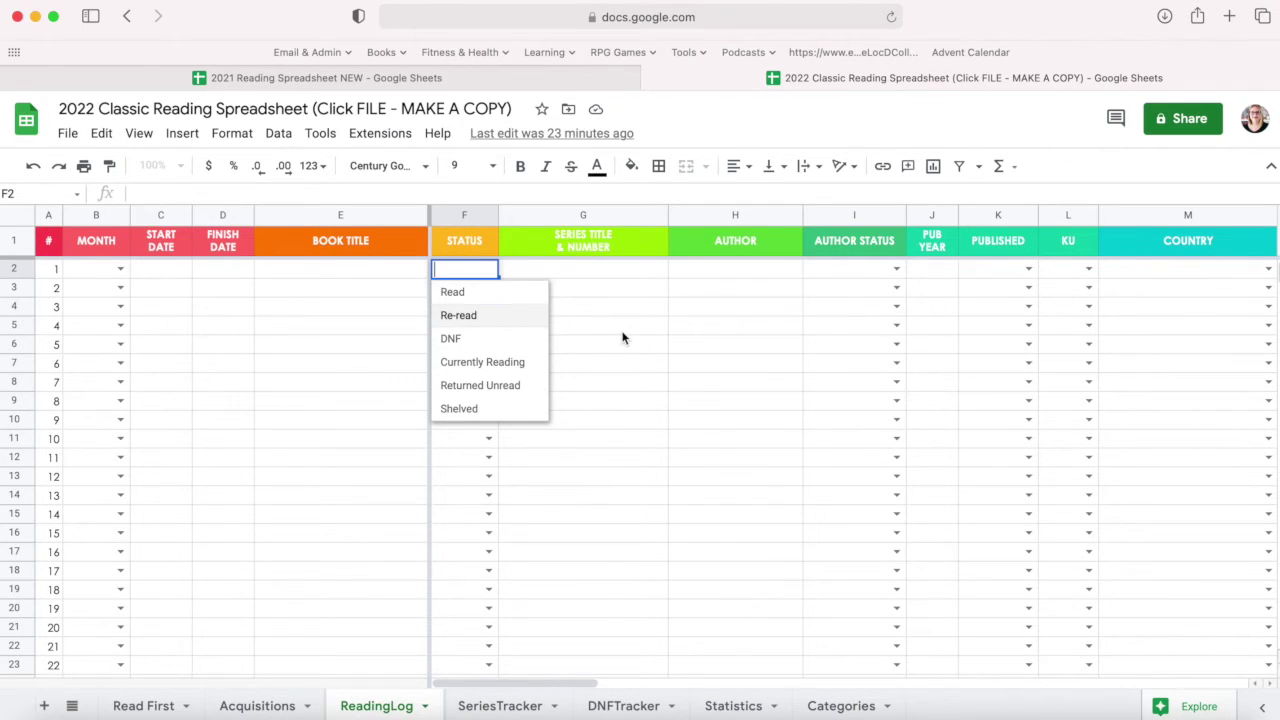
key(Down)
key(Down)
key(Down)
key(Down)
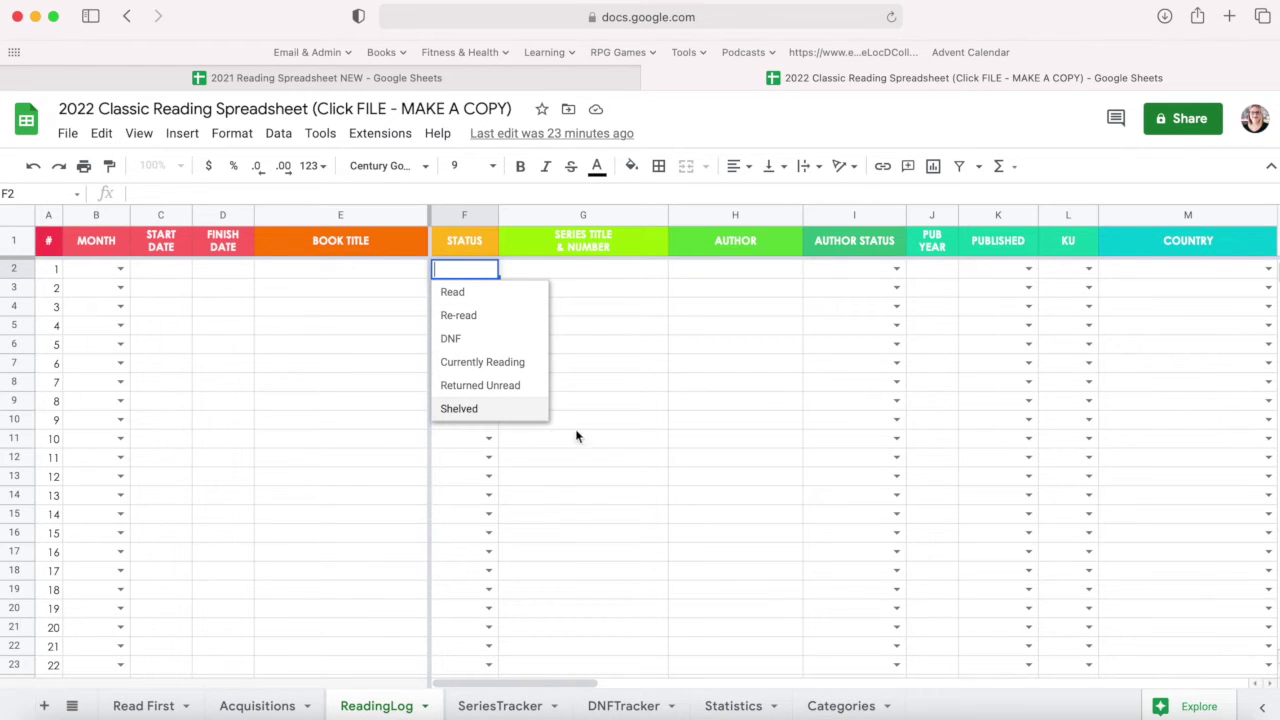
click(607, 275)
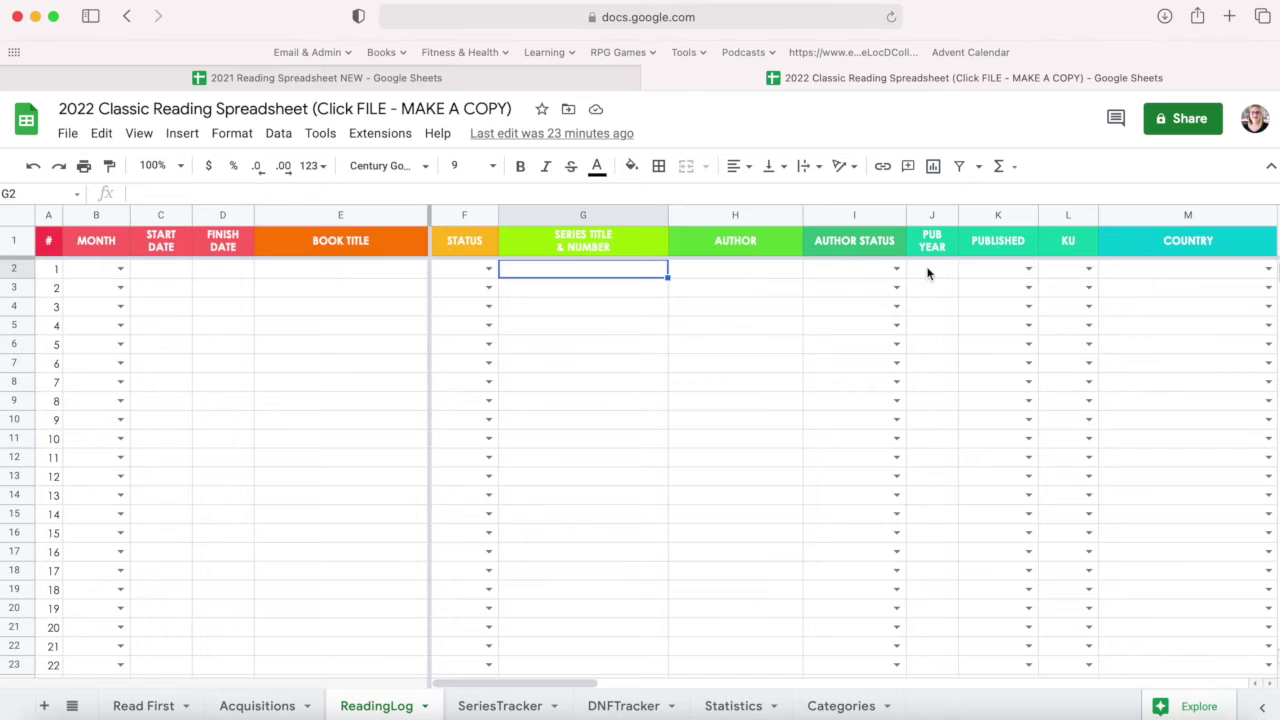
Examine the ReadingLog choices for Author Status, Published and KU in row 2, plus the Pub Year and Country columns.
click(896, 268)
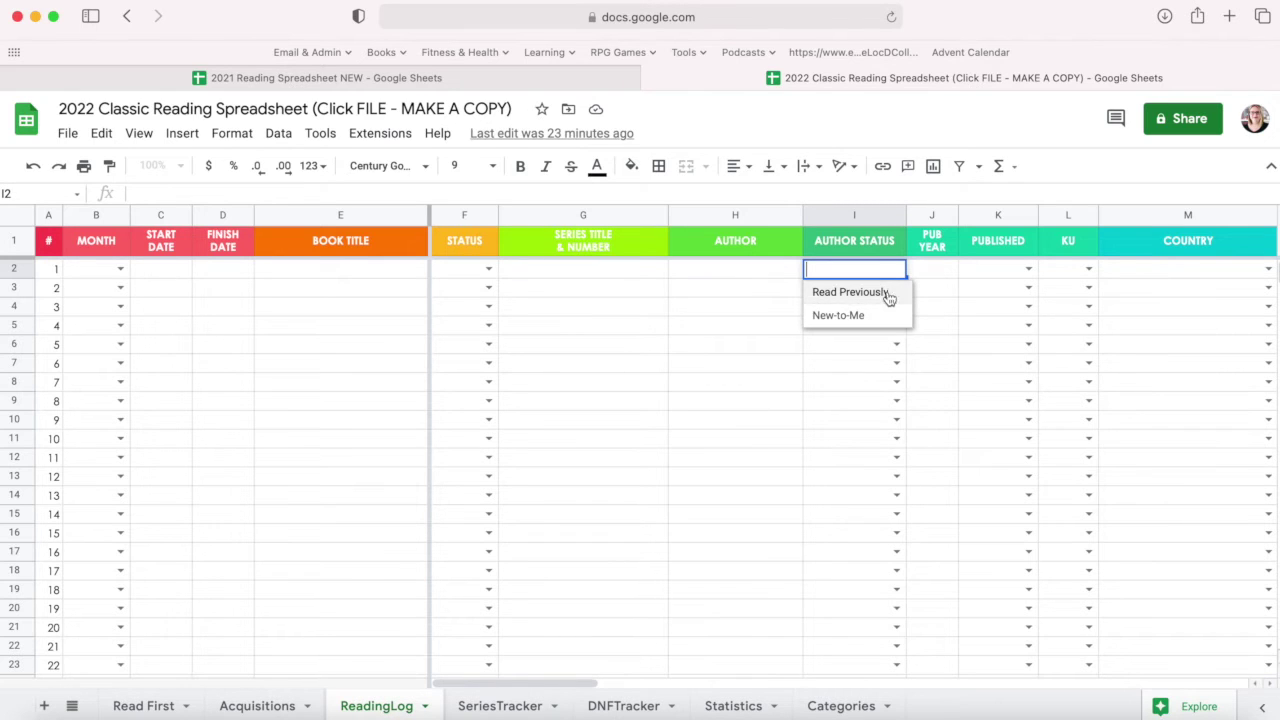
click(946, 276)
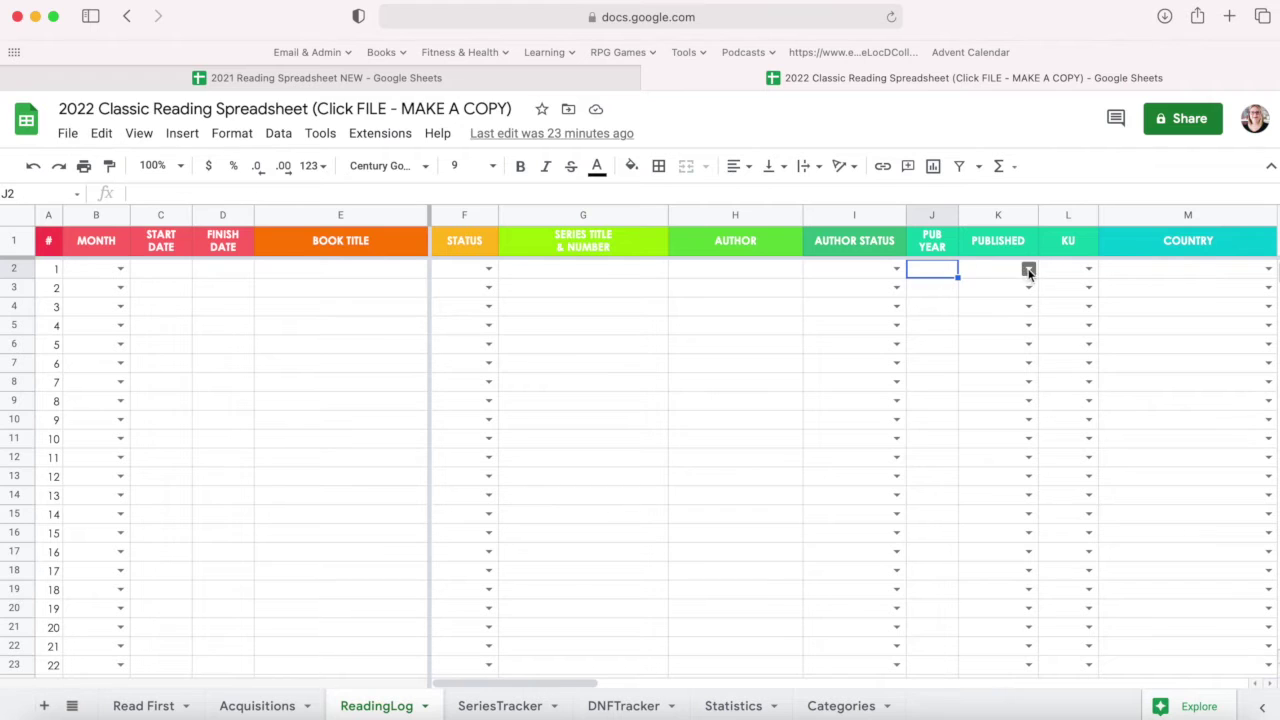
click(1028, 268)
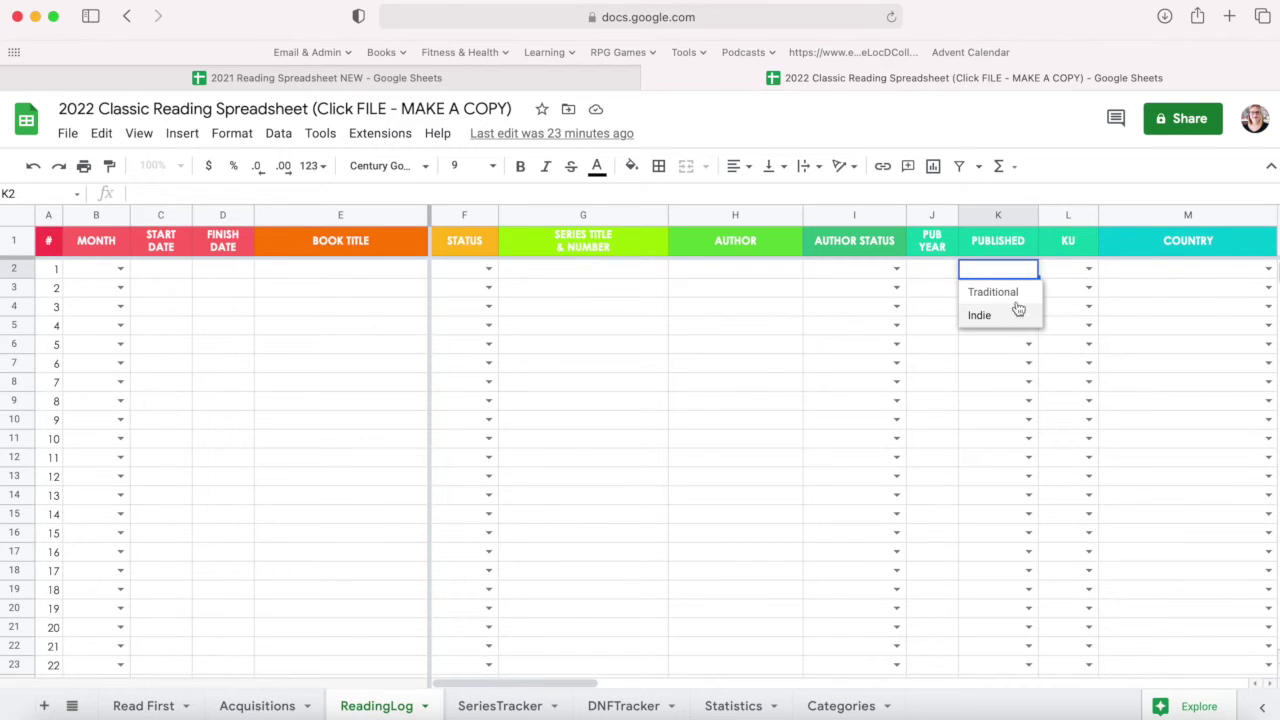
click(1088, 268)
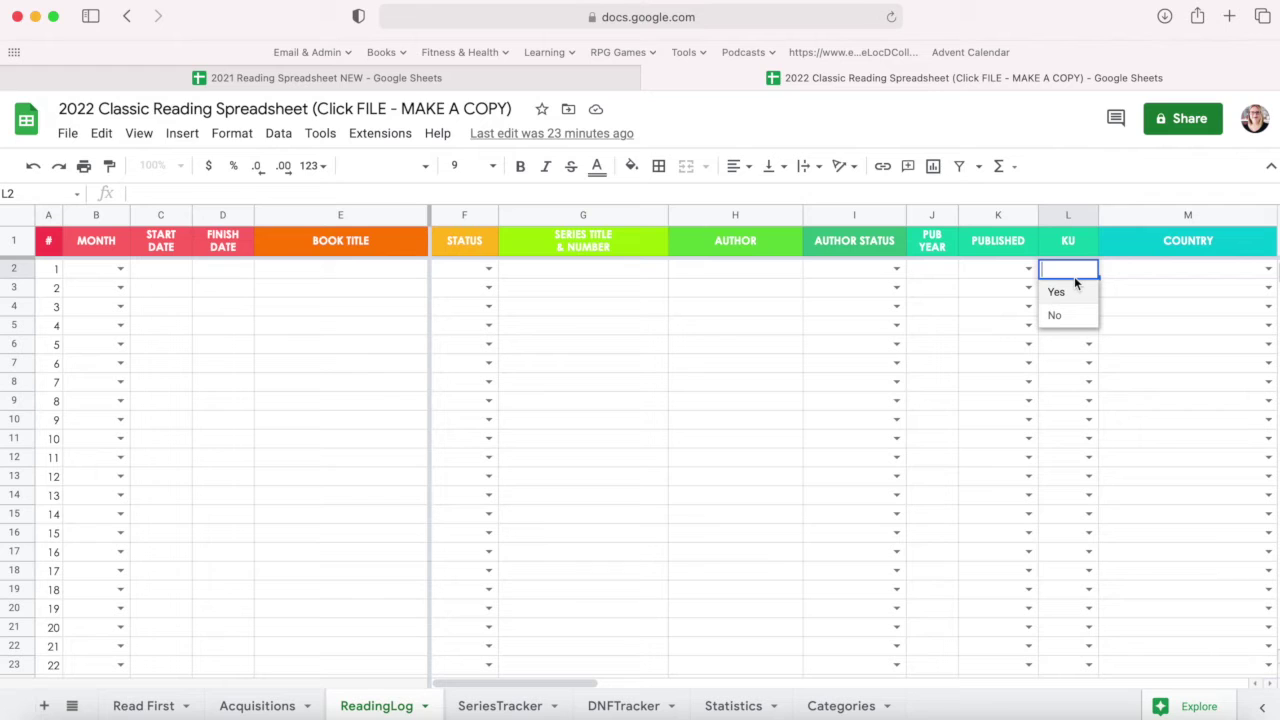
click(1135, 289)
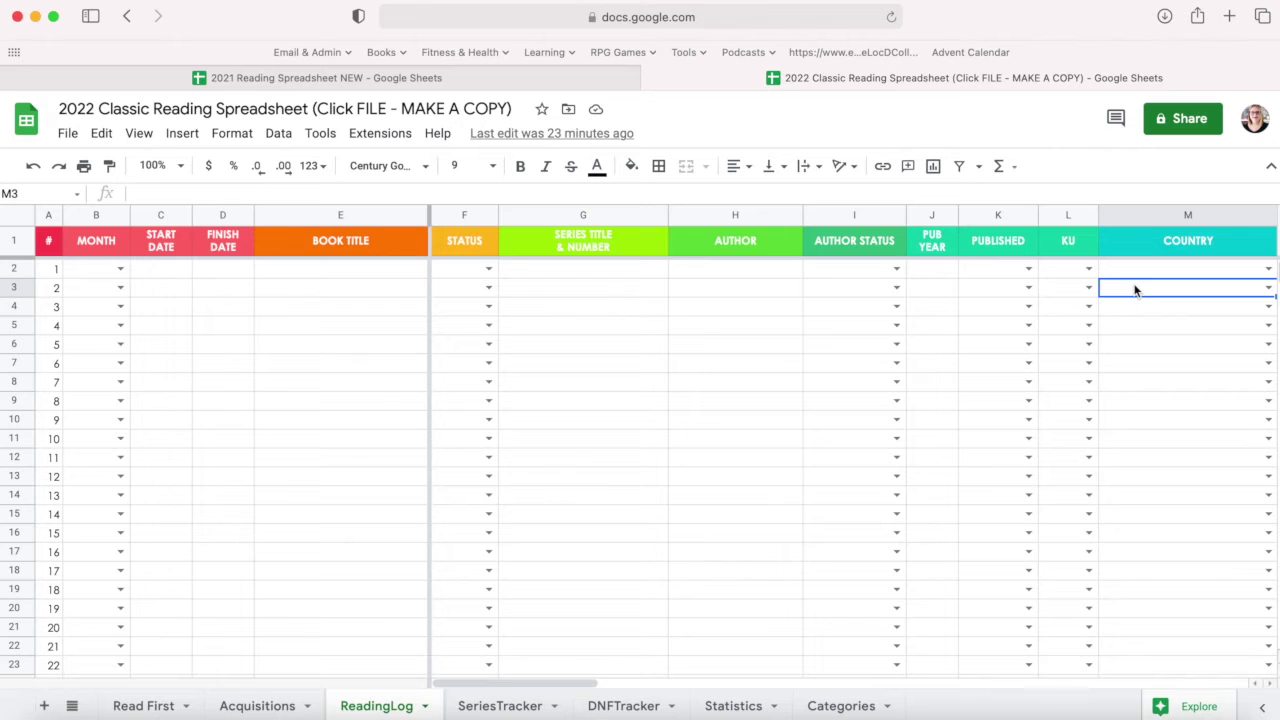
Examine the ReadingLog choices for Rating, Readership Category, Length and Format in row 2, plus the Audio Narrator column.
scroll(1135, 290, right, 7)
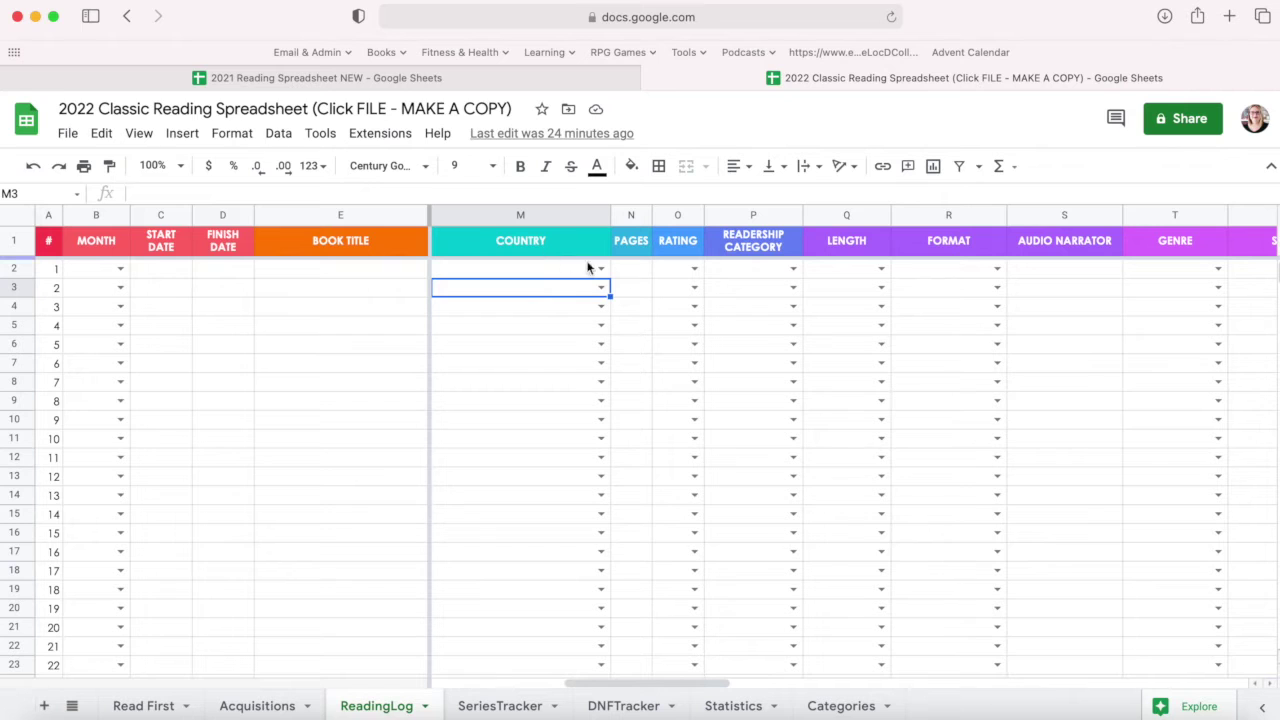
click(694, 268)
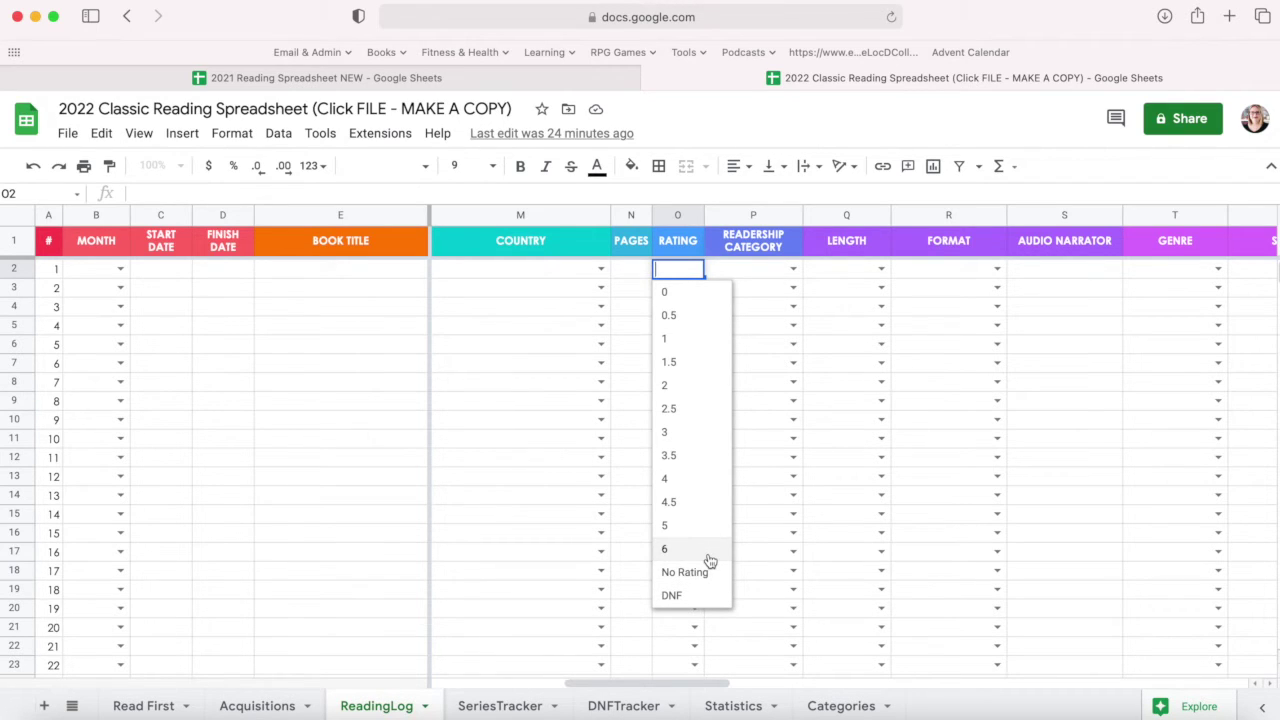
click(792, 270)
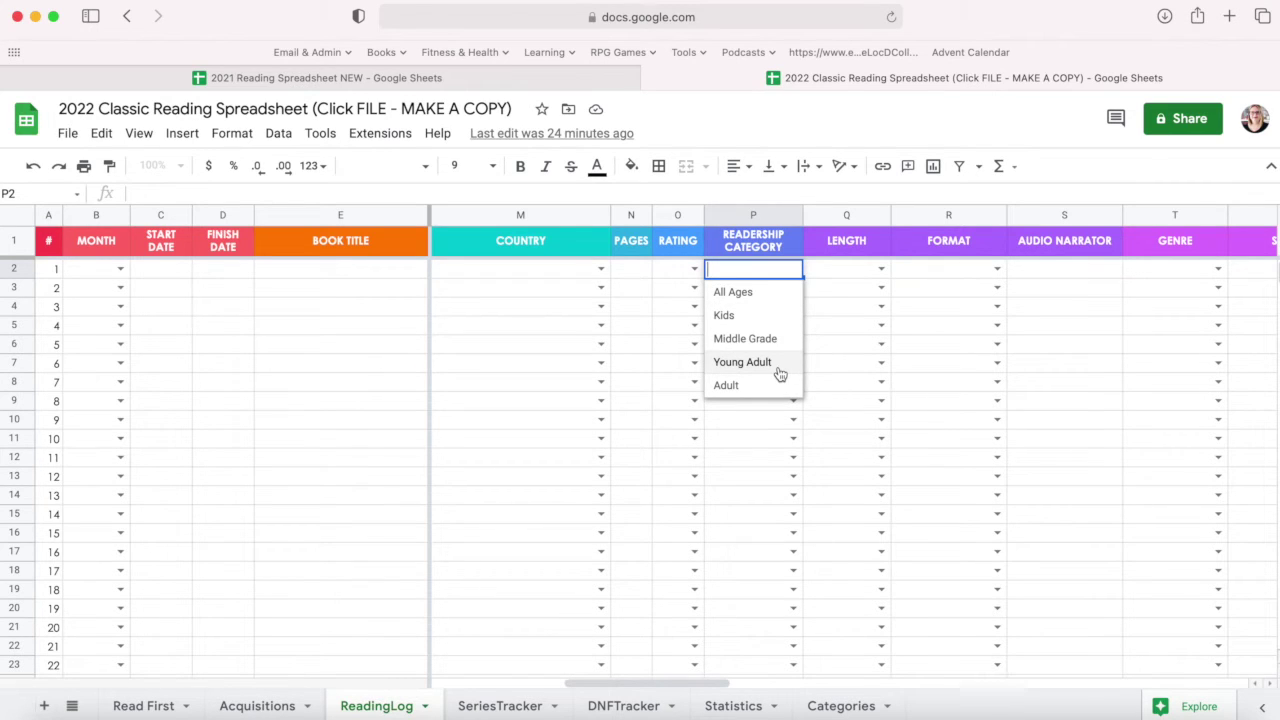
click(881, 268)
click(997, 268)
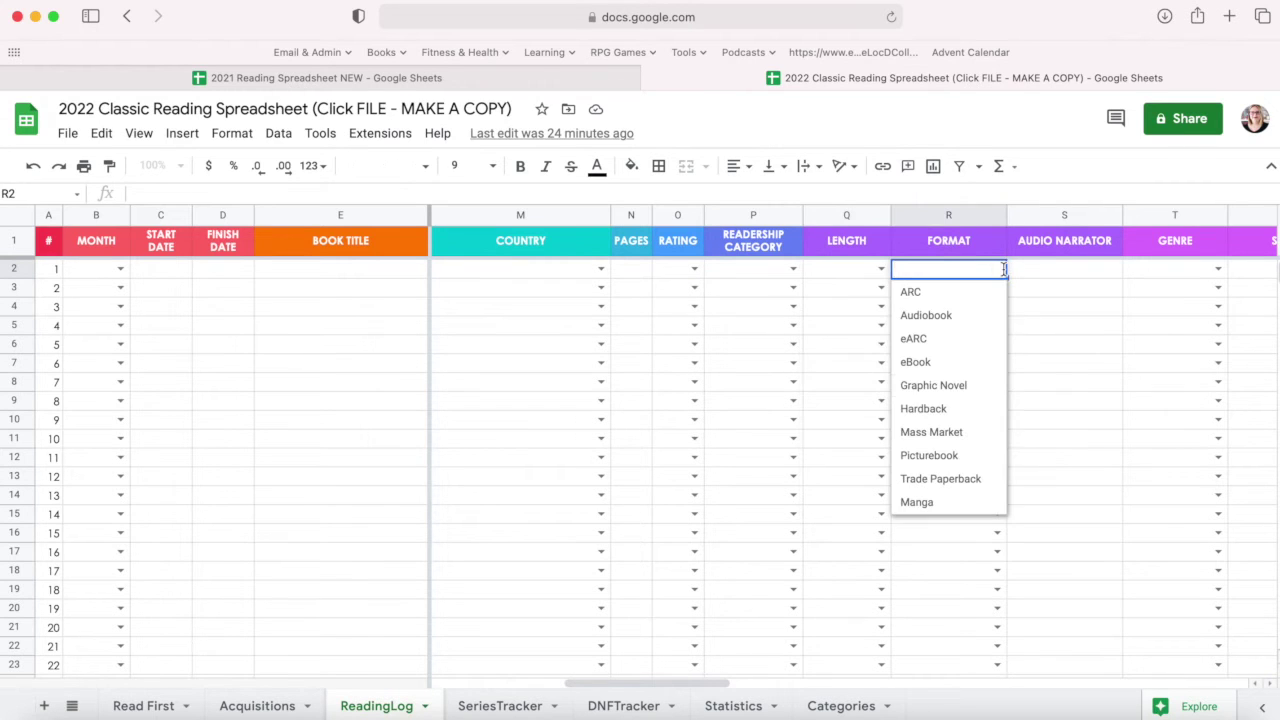
click(1092, 272)
Look through the full lists of Genre and Subgenre choices in row 2 of the ReadingLog sheet.
scroll(1068, 314, right, 6)
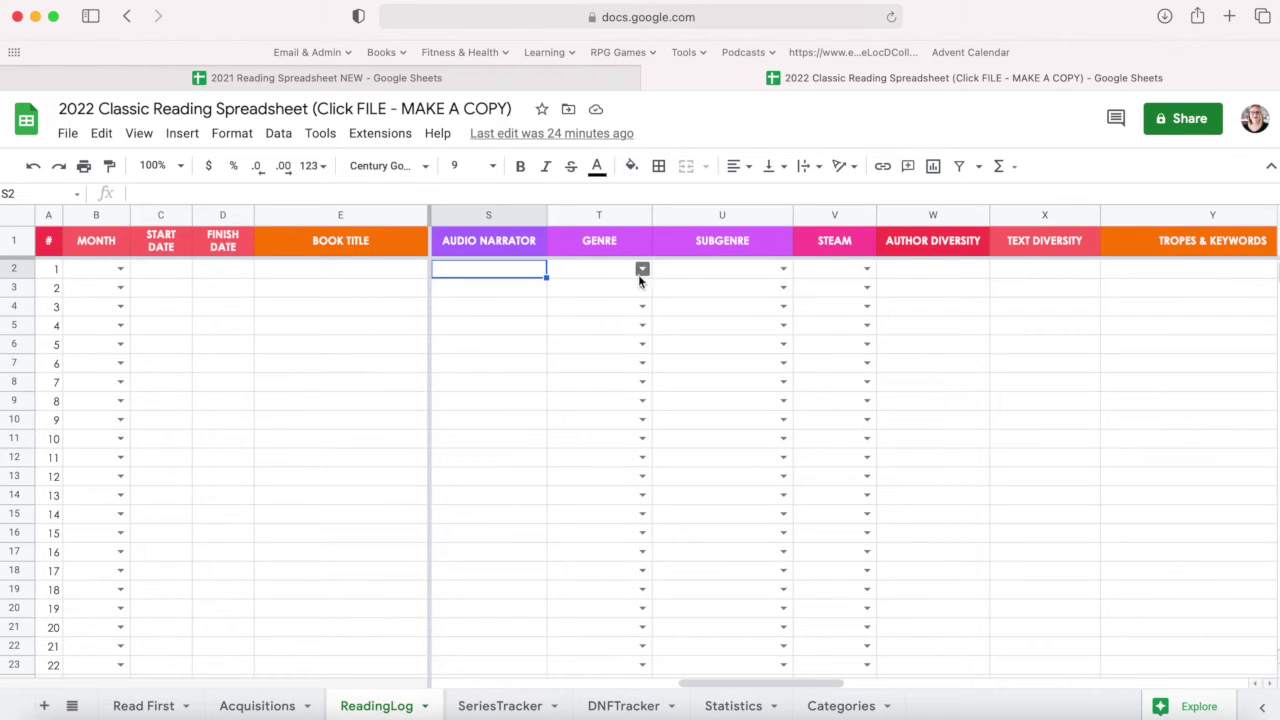
click(643, 270)
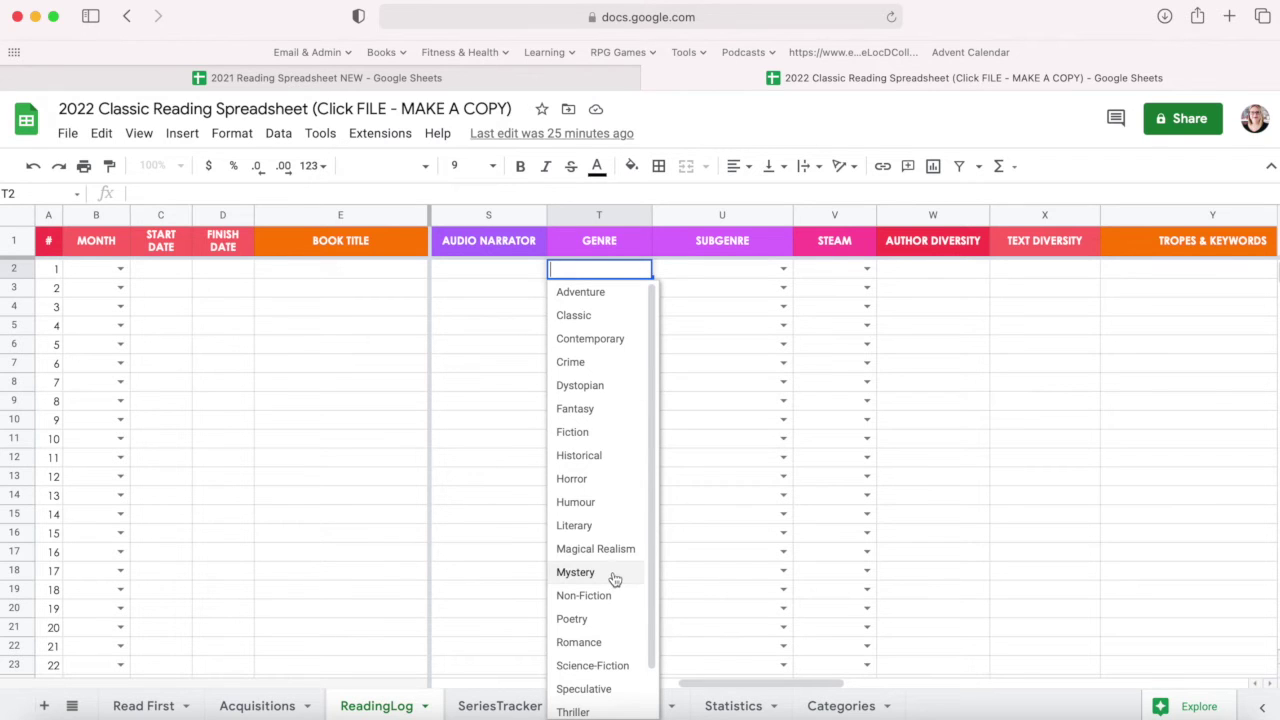
scroll(612, 586, down, 1)
scroll(614, 588, up, 2)
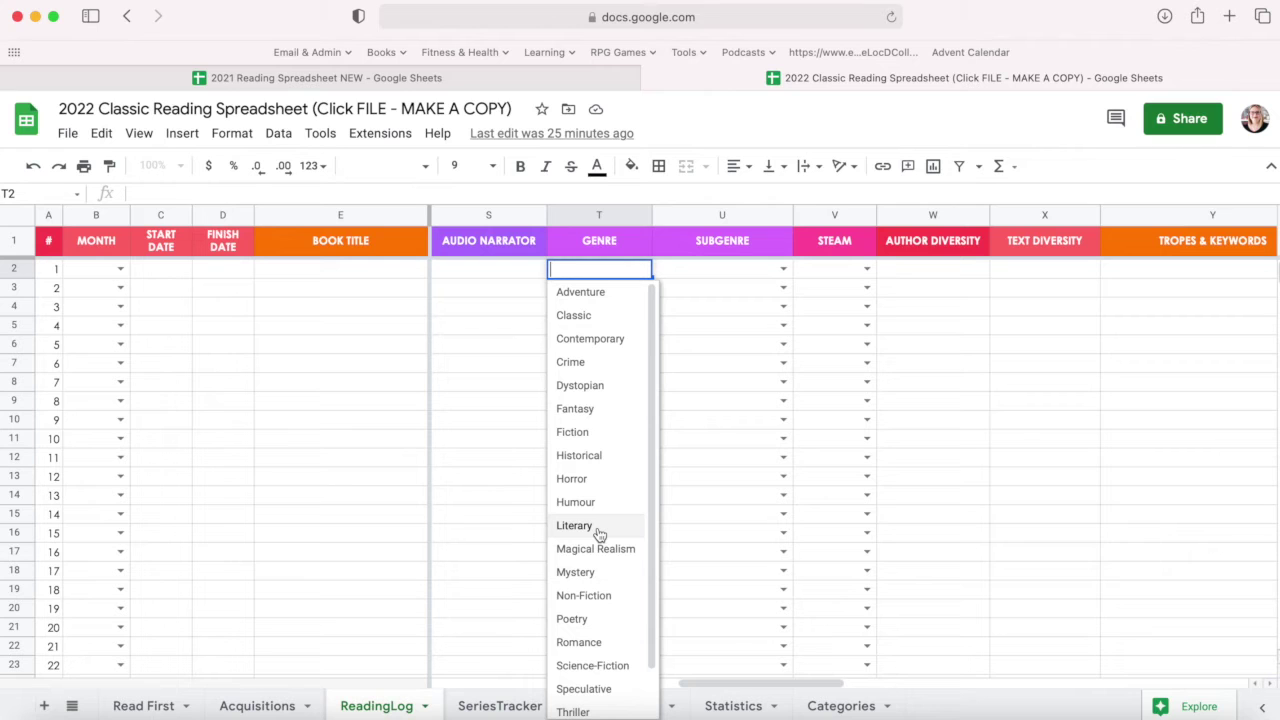
click(720, 415)
click(782, 269)
scroll(760, 474, down, 8)
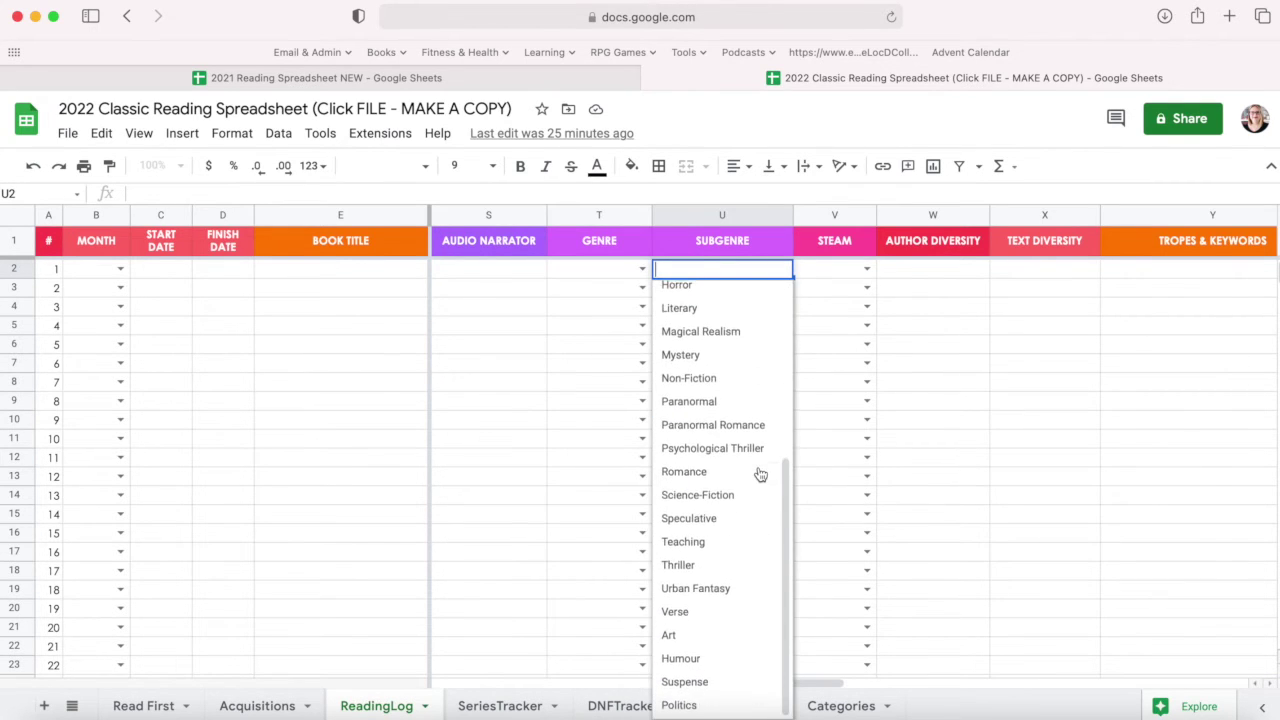
Review the Steam choices in row 2 of ReadingLog, plus the Author Diversity, Text Diversity, Tropes & Keywords and Characters/Couple columns.
click(820, 381)
click(867, 268)
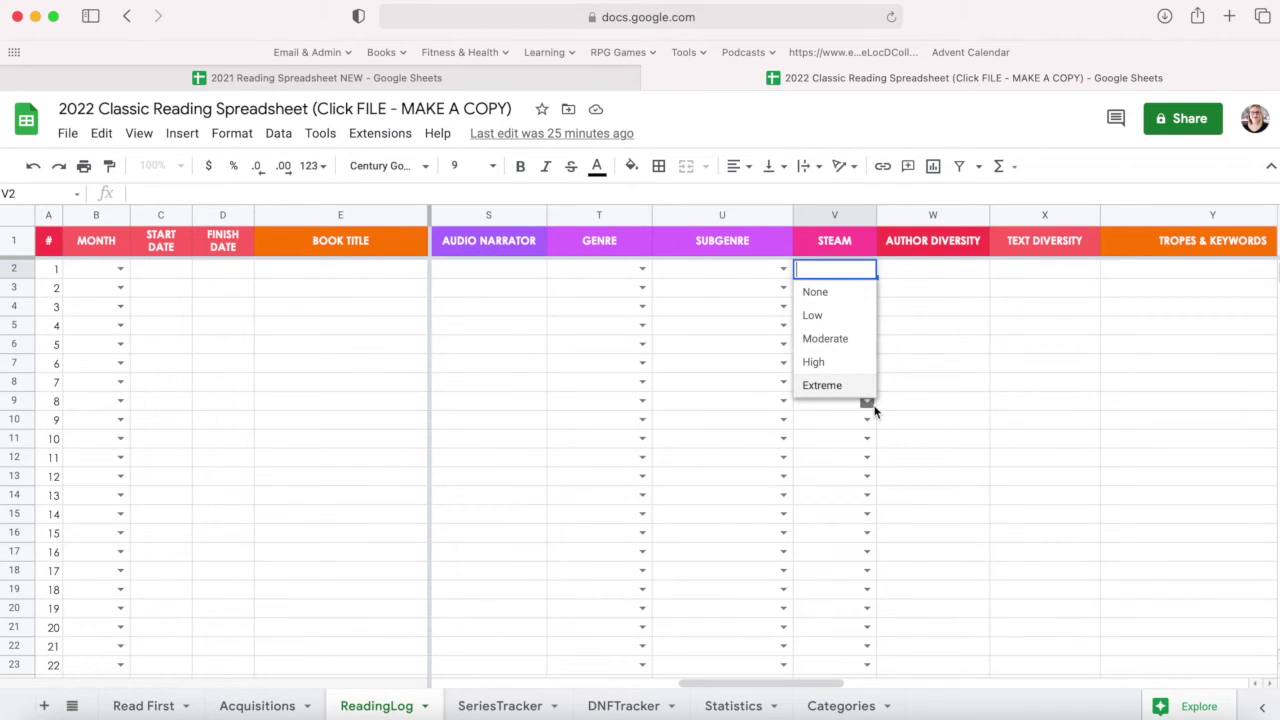
click(984, 353)
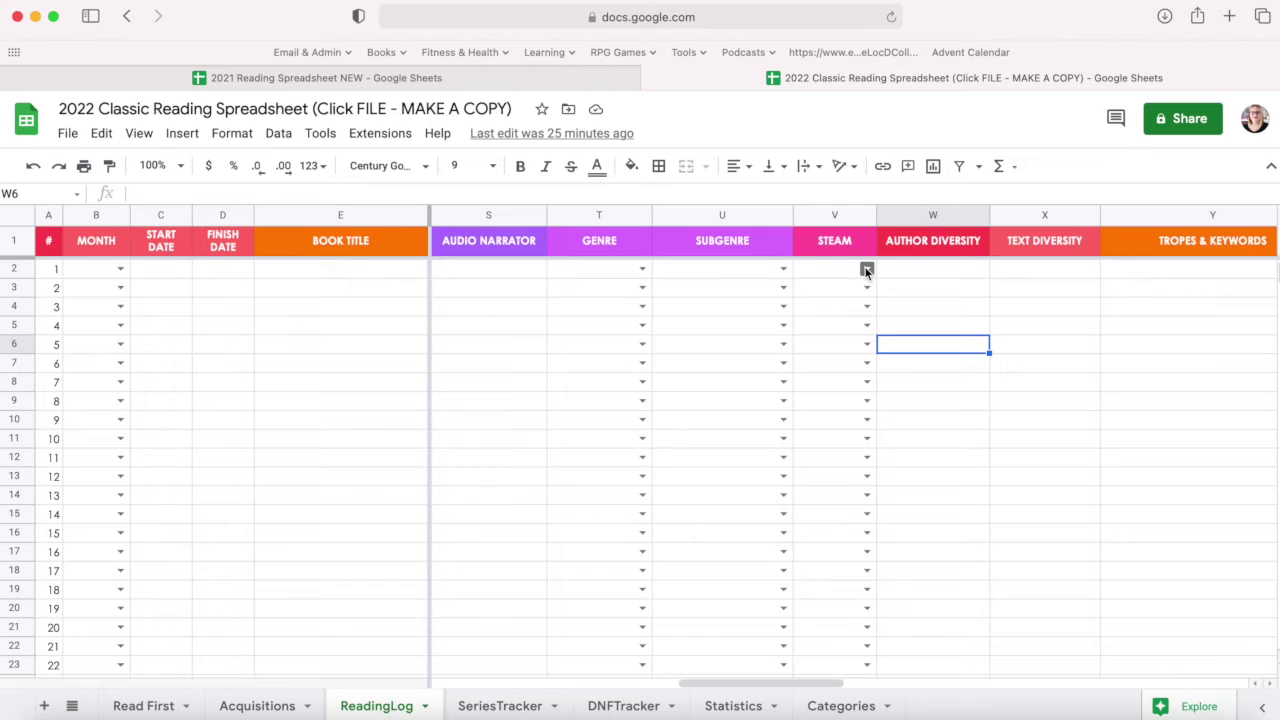
scroll(974, 280, right, 5)
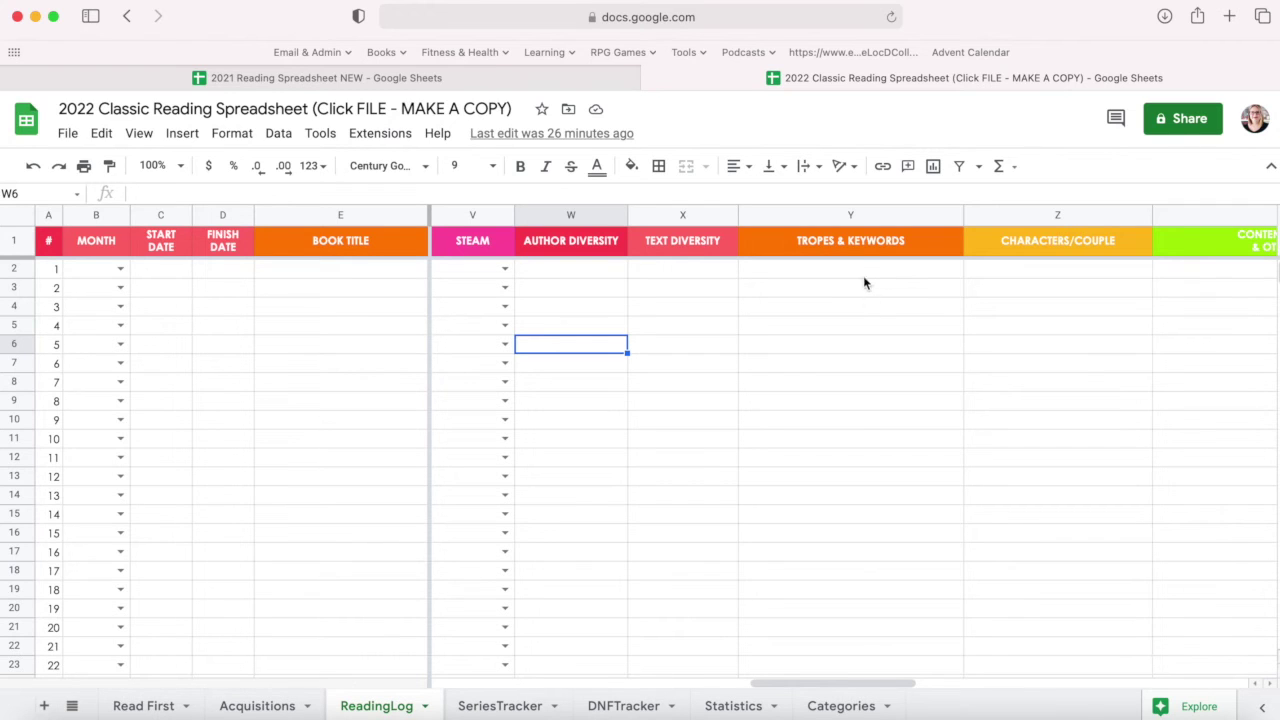
scroll(991, 266, right, 2)
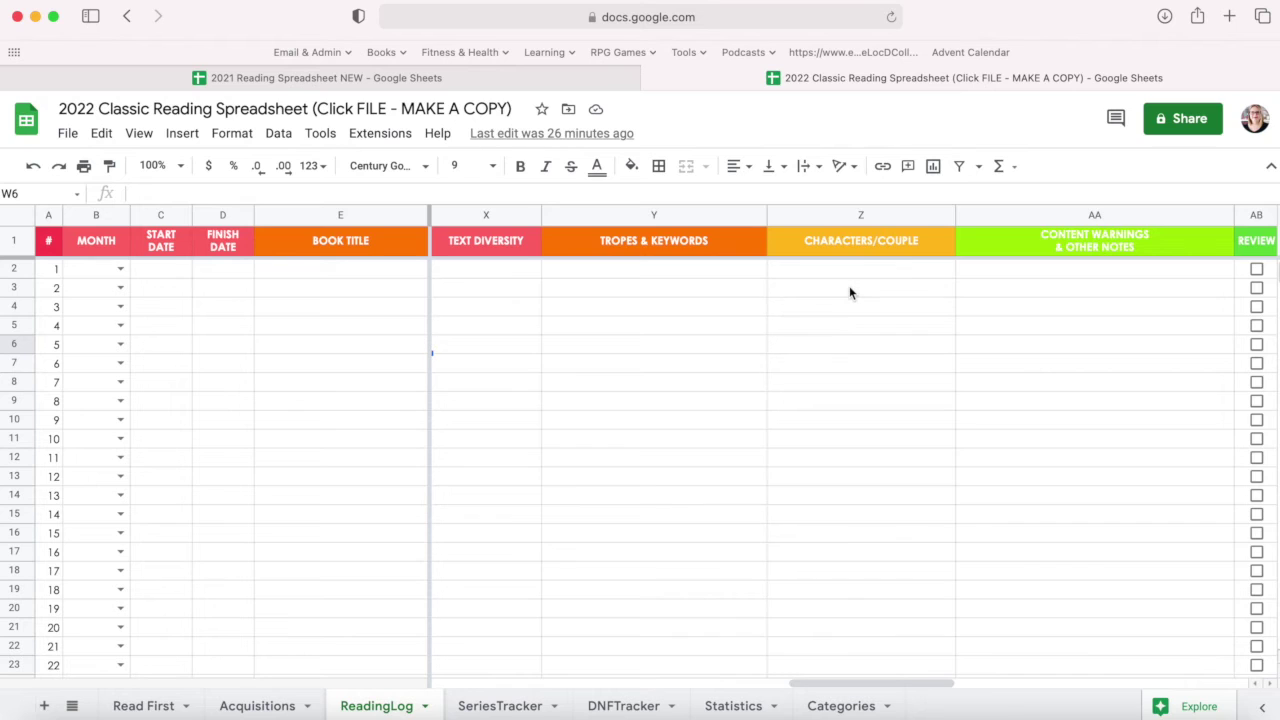
Check the ReadingLog's Content Warnings and Review columns, the Readathon choices in row 2, and the Readathon Prompt/s column.
scroll(850, 292, right, 5)
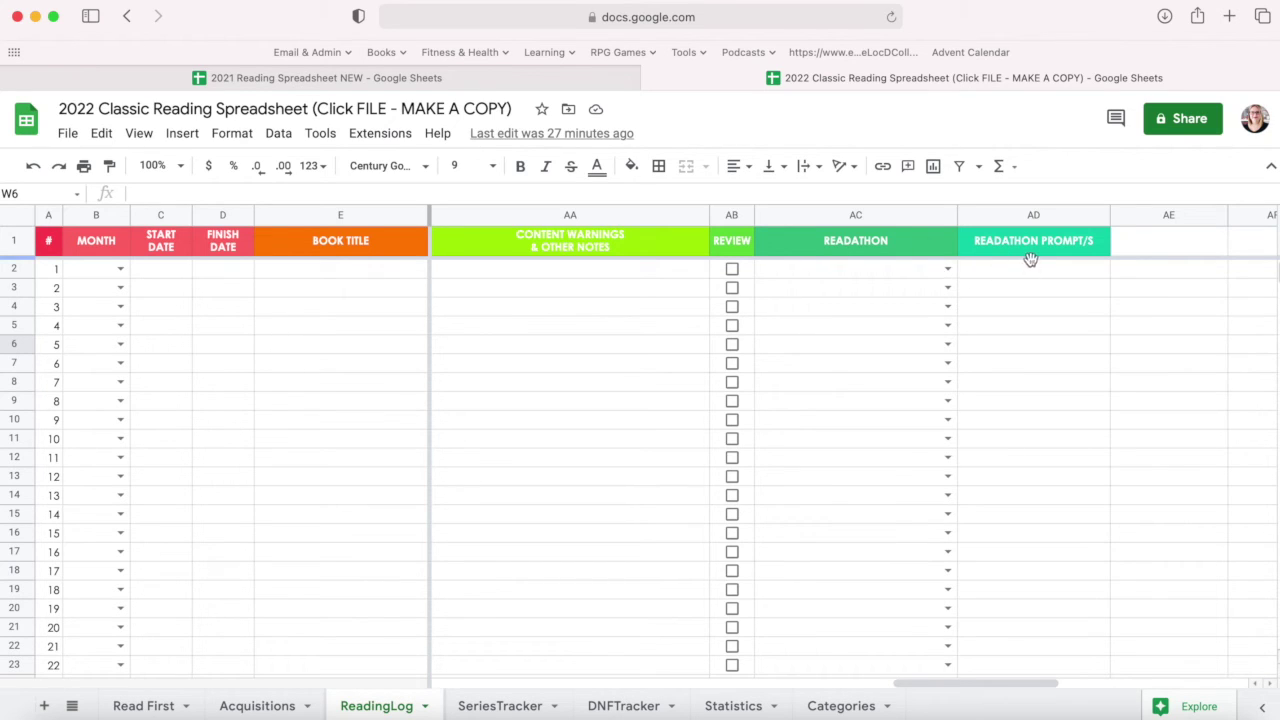
click(947, 268)
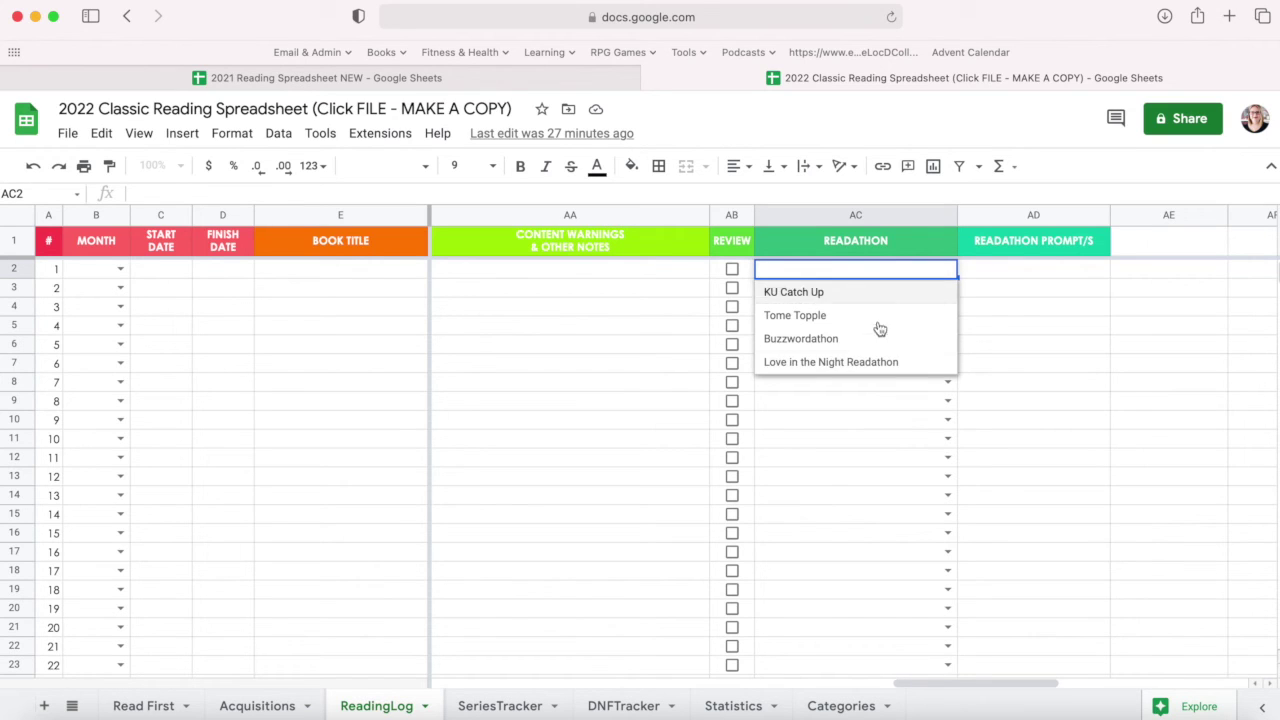
click(1018, 278)
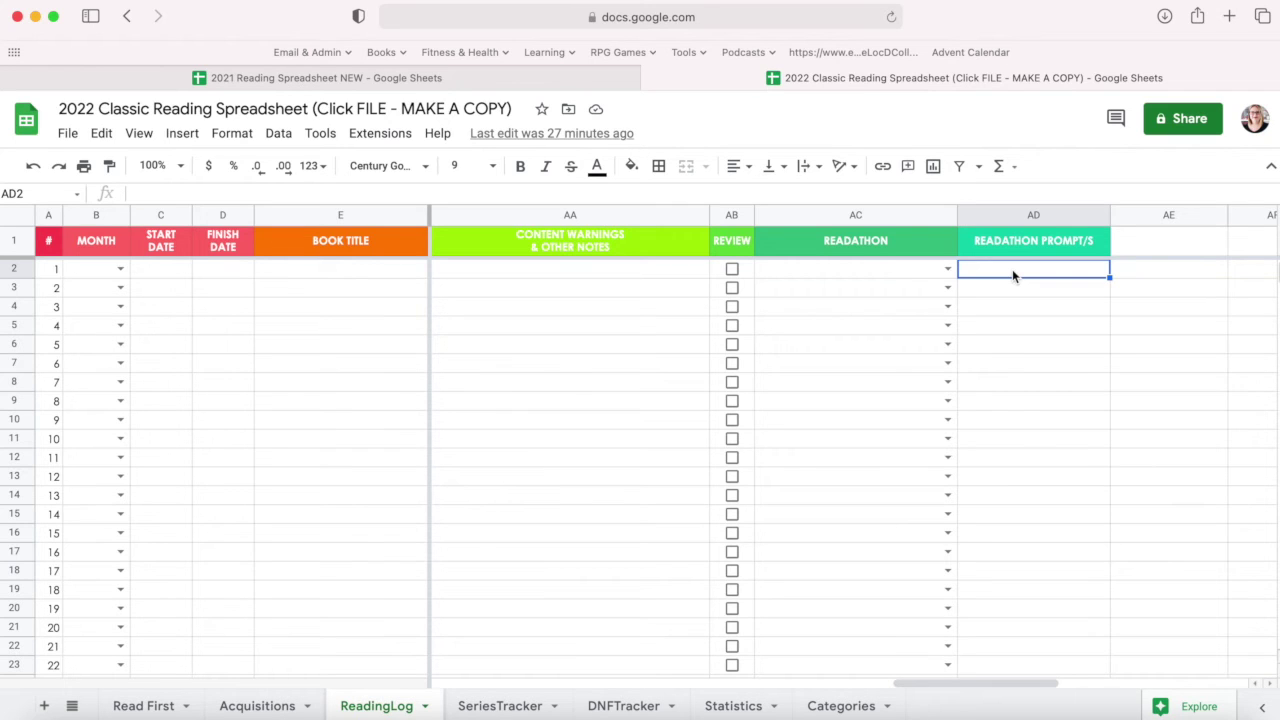
Look over the column headings of the SeriesTracker and DNFTracker sheets.
click(496, 706)
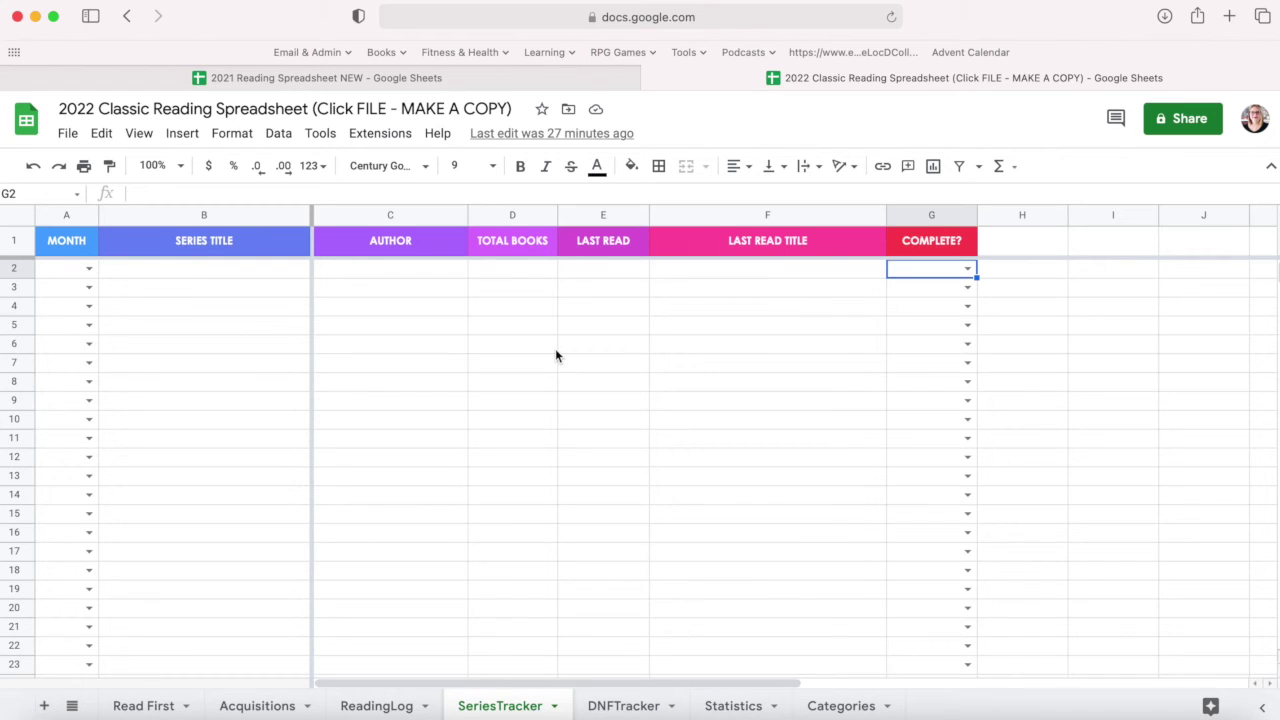
click(617, 706)
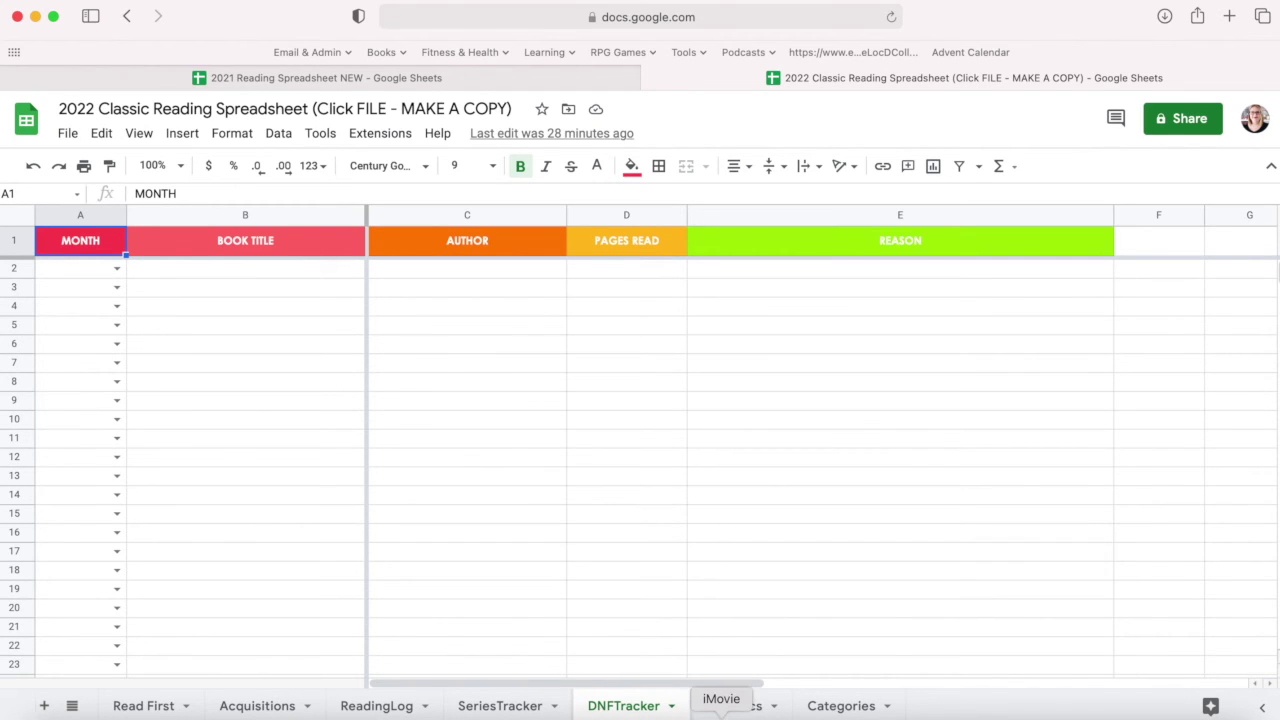
Examine the summary tables on the Statistics sheet, from Genre and Star Ratings down to Favorite Reads and Least Favorites Reads.
click(733, 706)
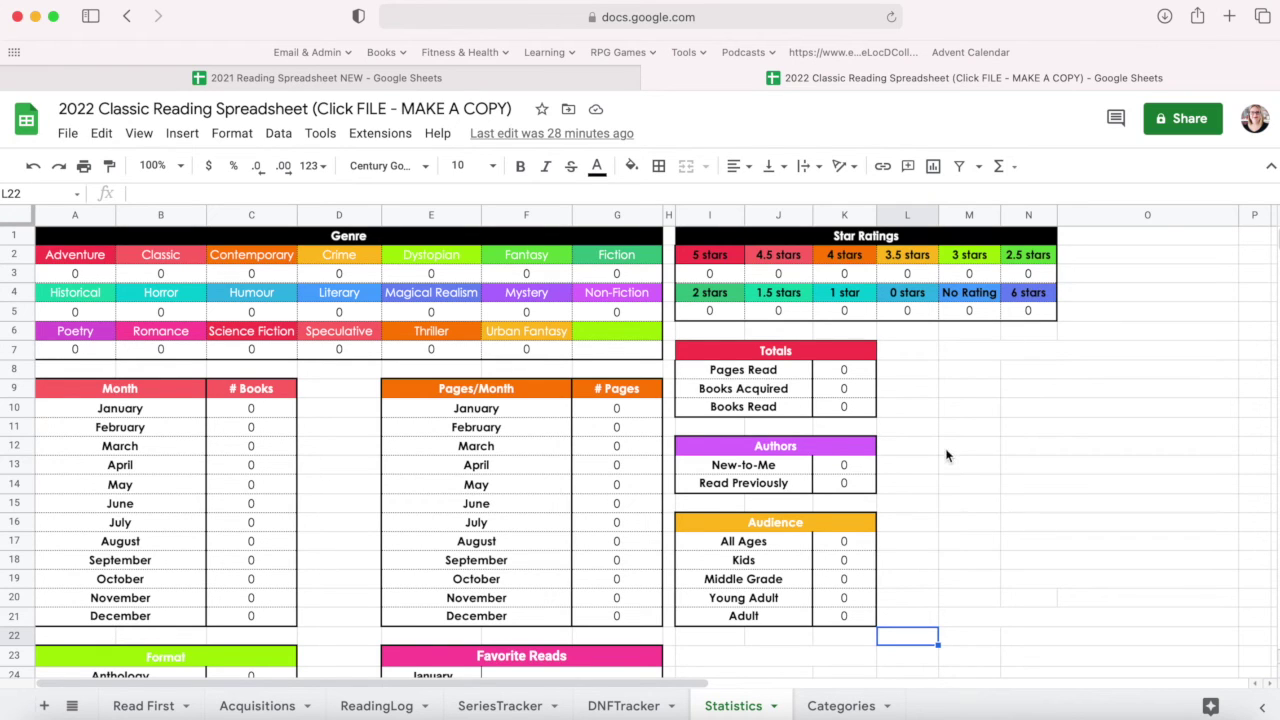
scroll(948, 456, down, 3)
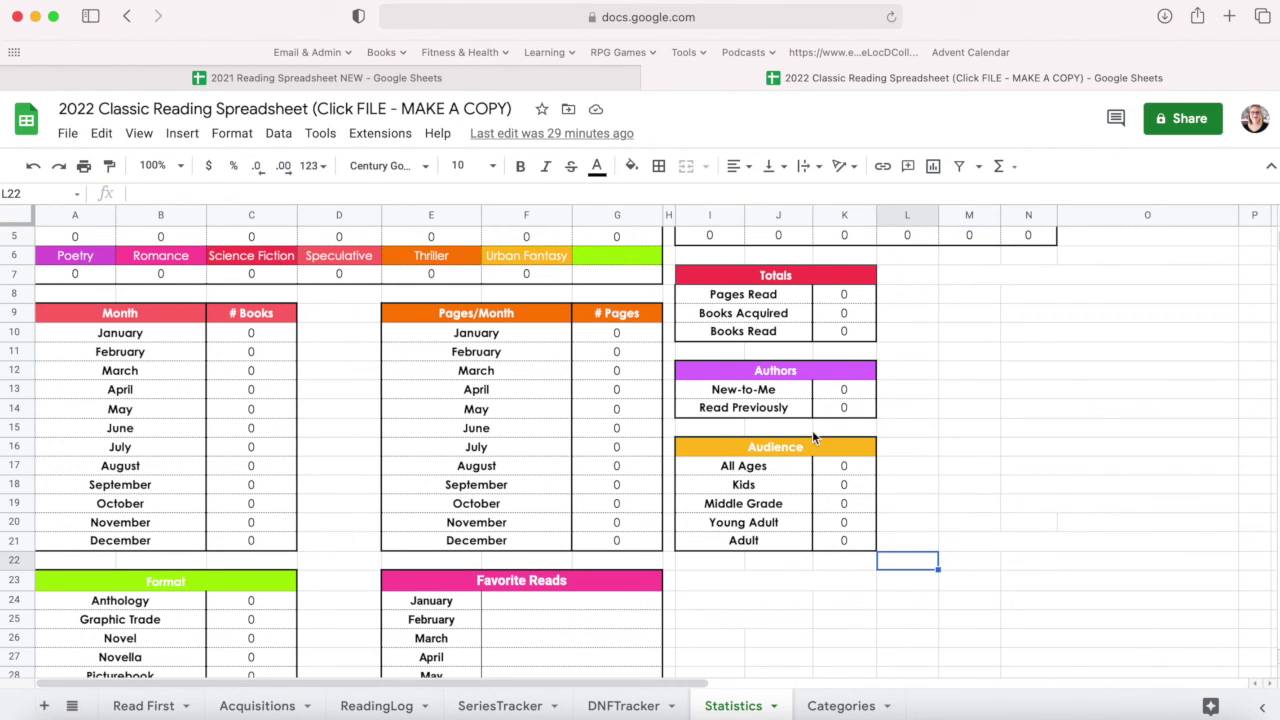
scroll(835, 478, down, 5)
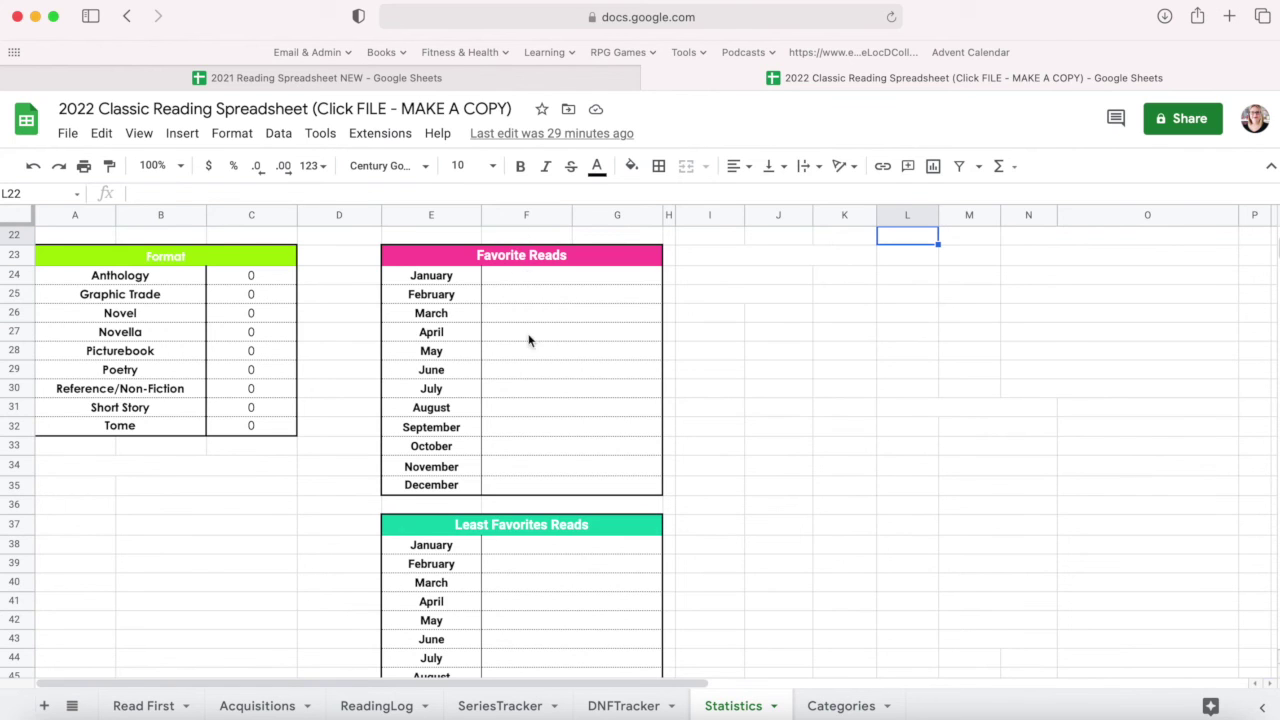
scroll(501, 564, down, 1)
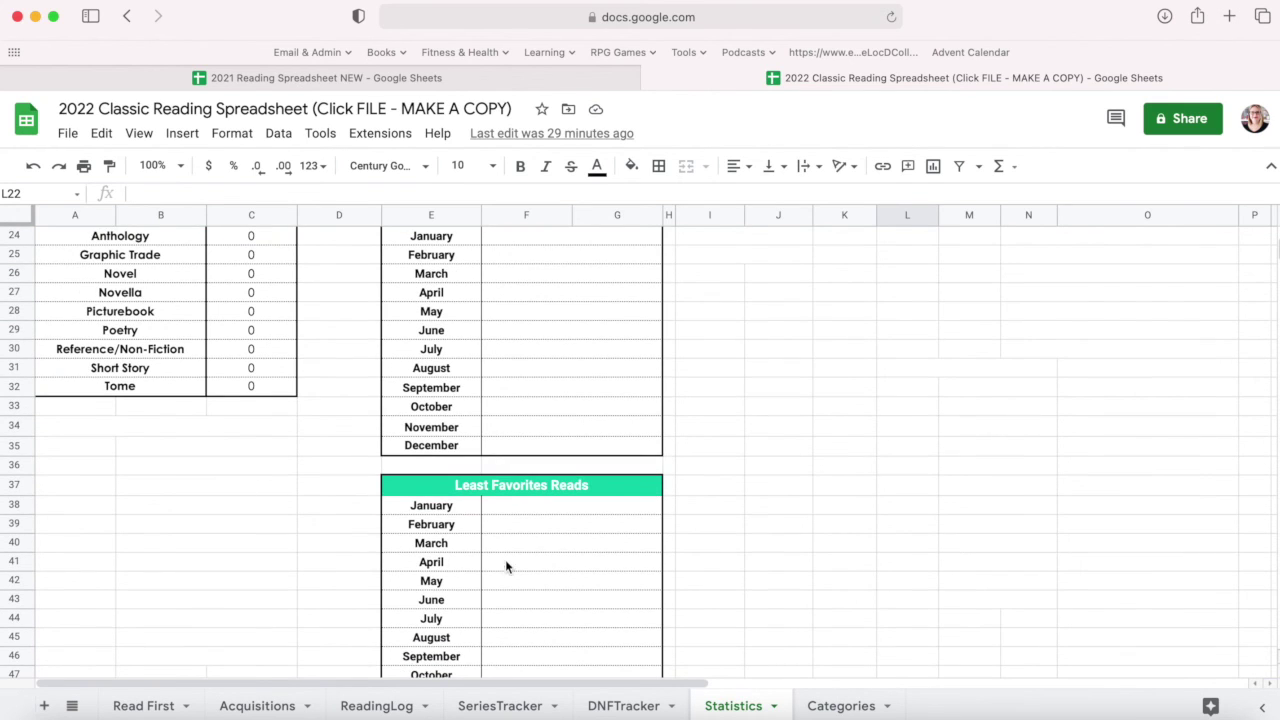
Open the Categories sheet and inspect the Traditional and Indie entries in the Publisher column.
click(838, 706)
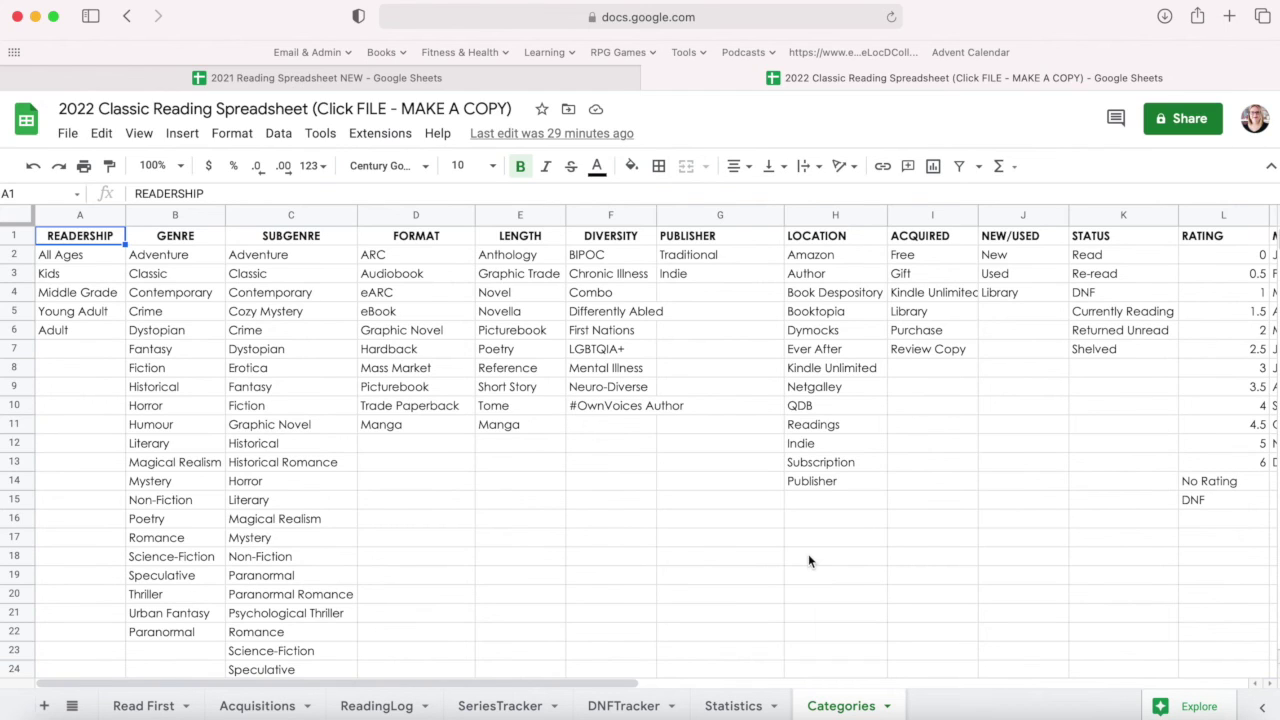
click(698, 257)
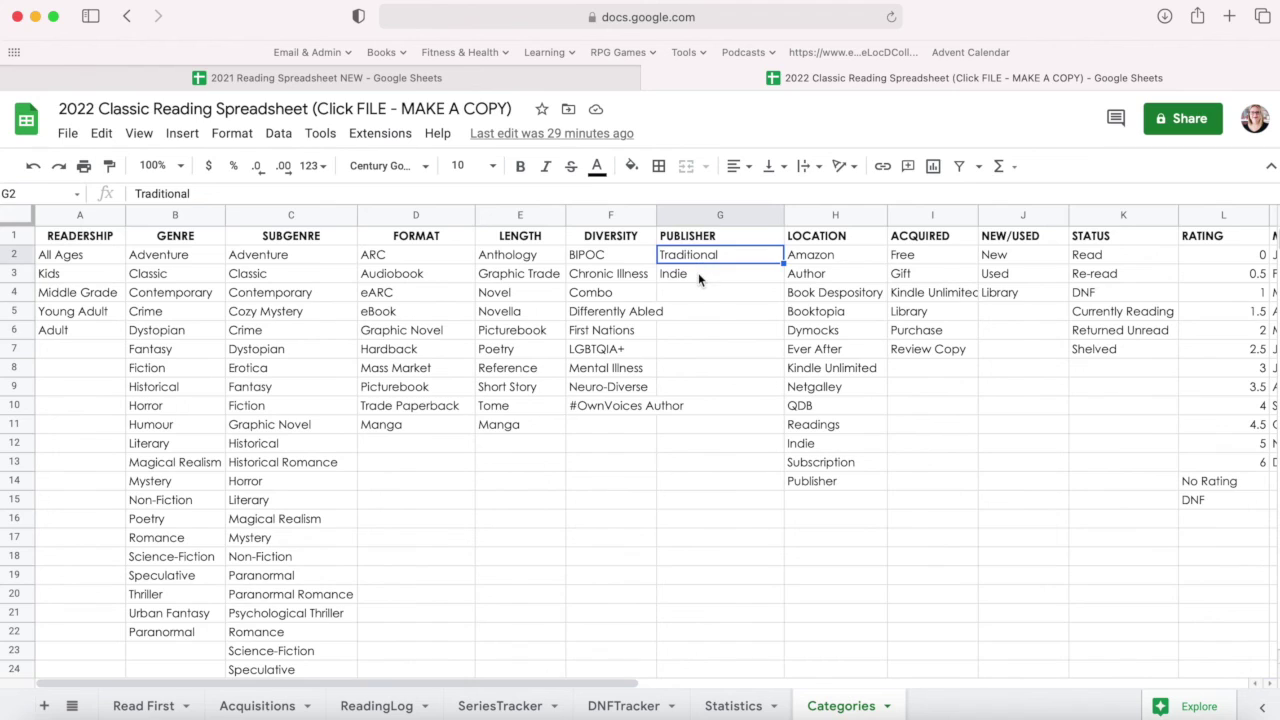
click(698, 272)
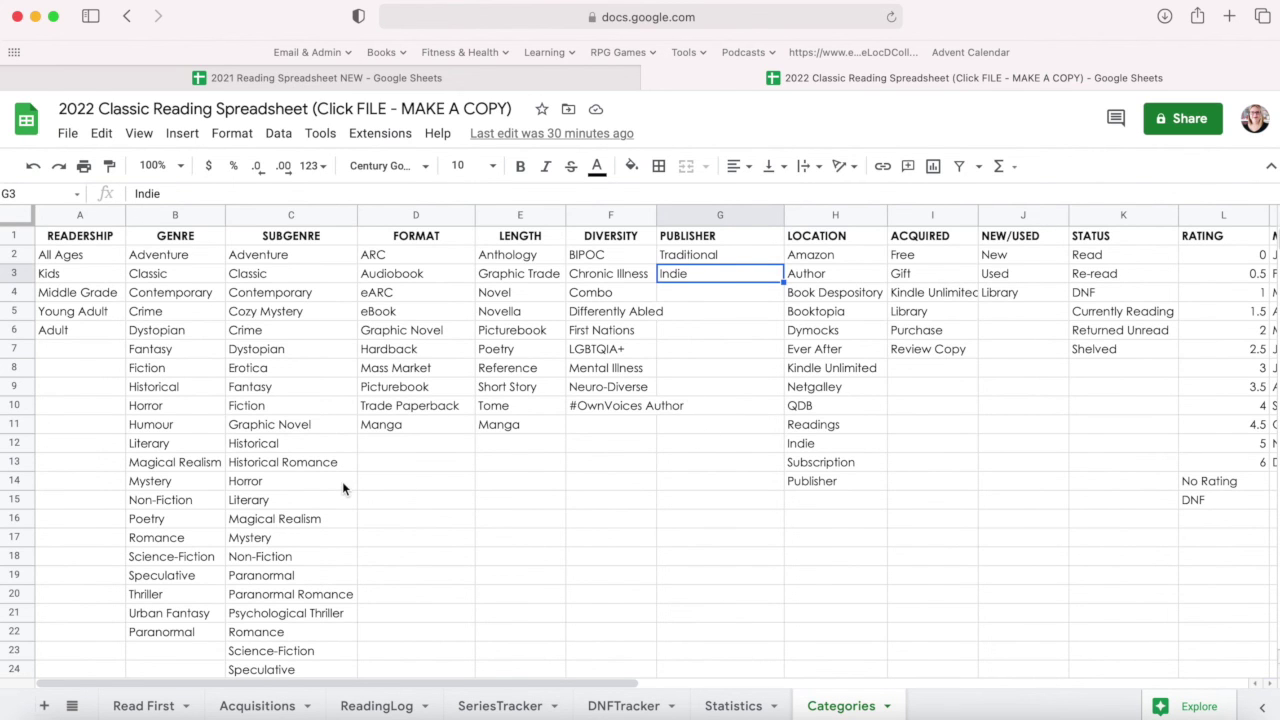
Look through the remaining Categories lists across to Readathons, Country and the complete-series column, and return to the Read First sheet.
scroll(342, 481, down, 10)
scroll(342, 481, right, 2)
scroll(272, 686, up, 10)
scroll(272, 686, left, 2)
scroll(826, 480, right, 3)
scroll(1249, 325, right, 2)
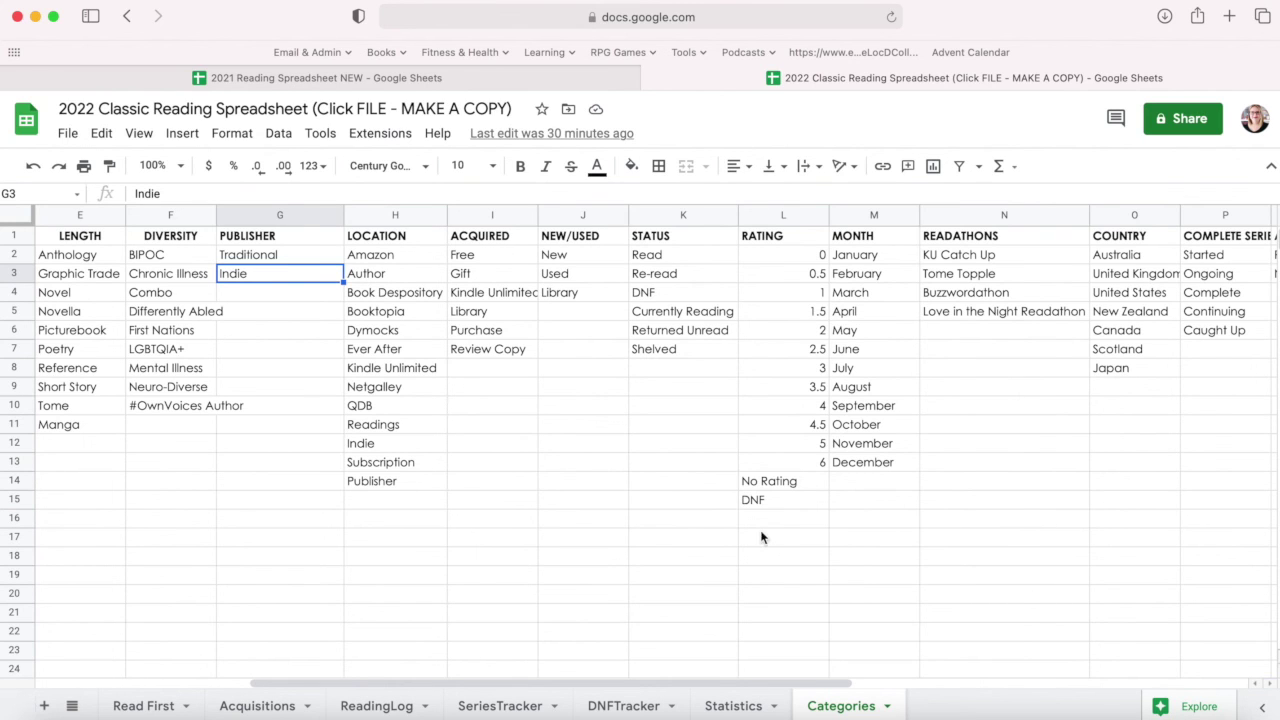
scroll(827, 520, down, 3)
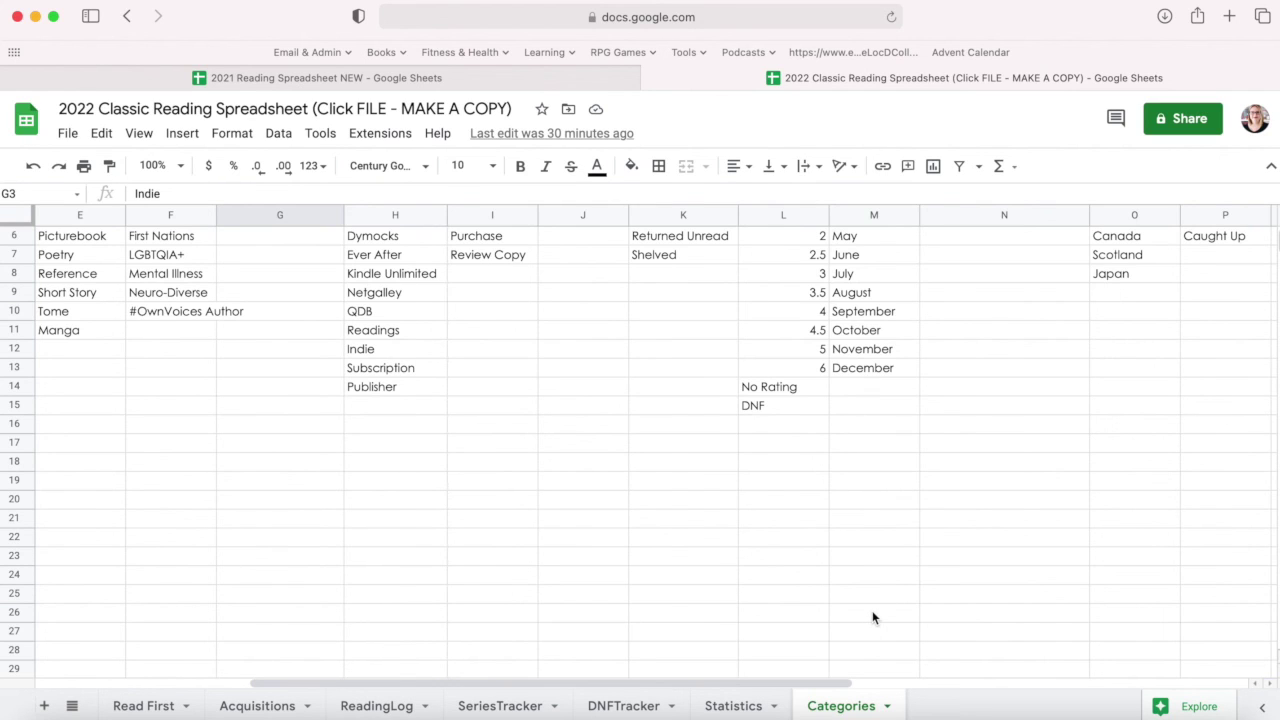
click(148, 705)
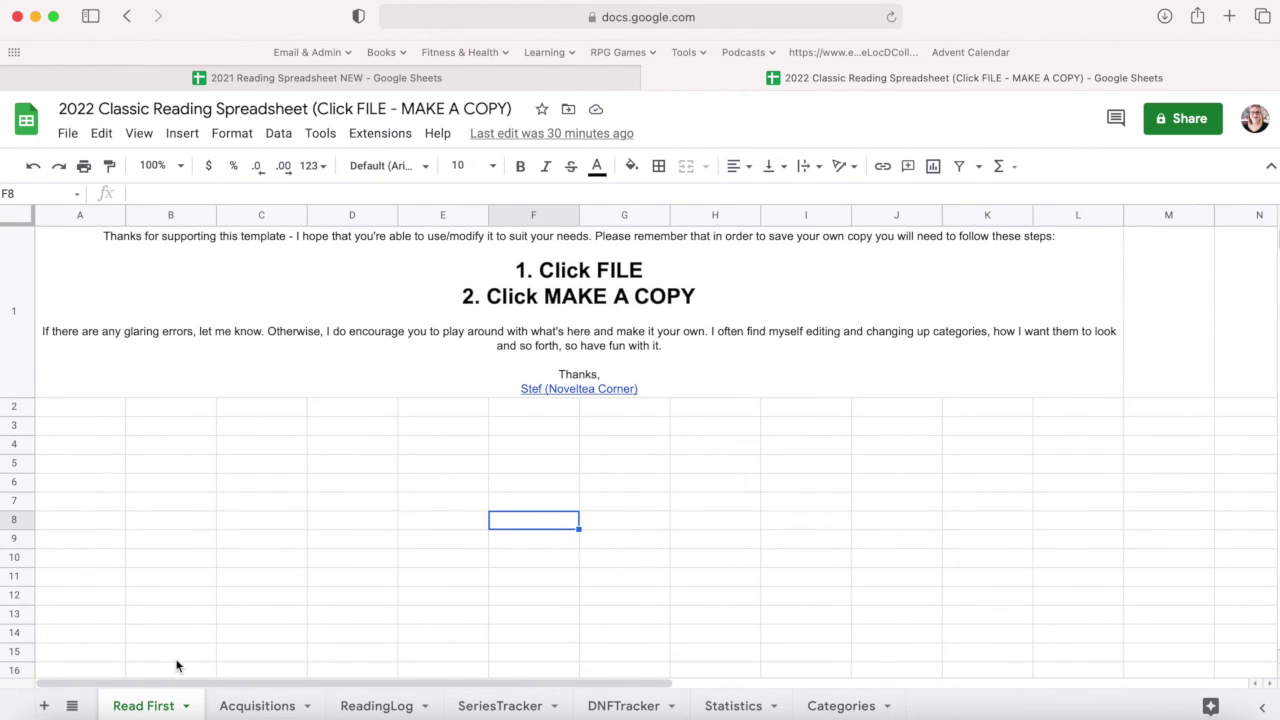